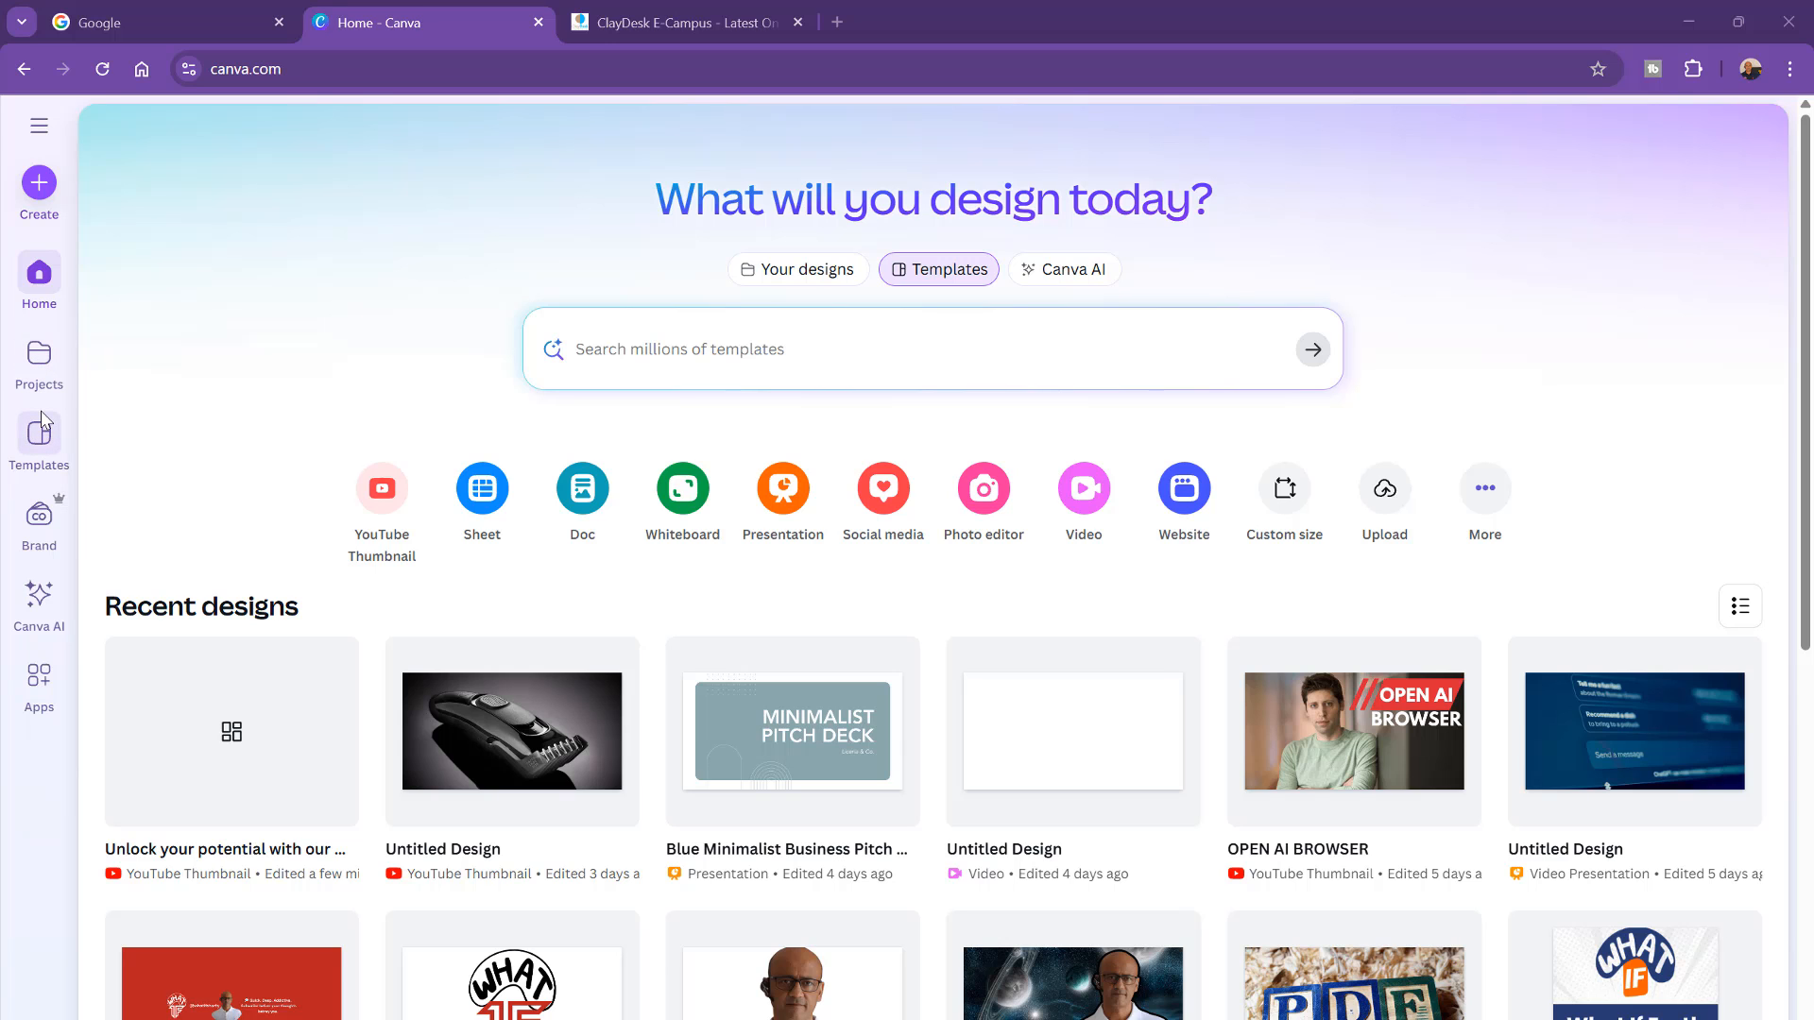
Step: Open the Brand area and look through Brand Templates, Brand Controls and Brand Kits
scroll(41, 419, down, 1)
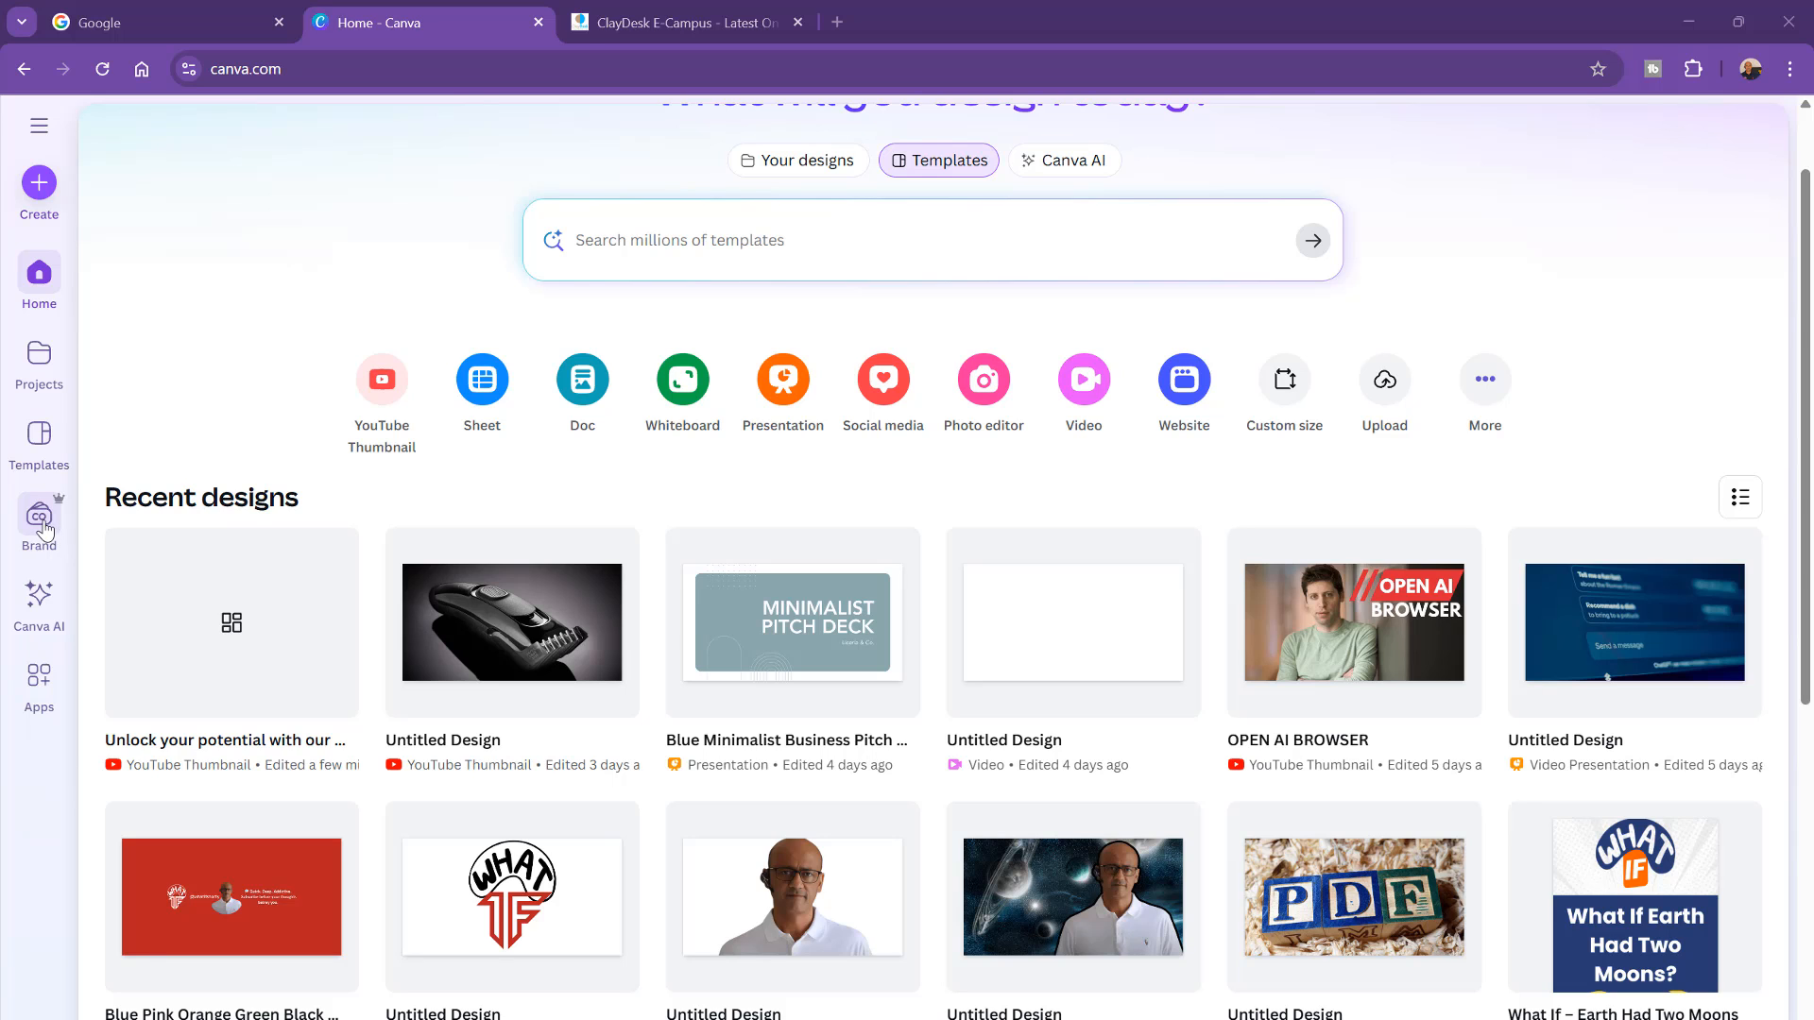
click(43, 531)
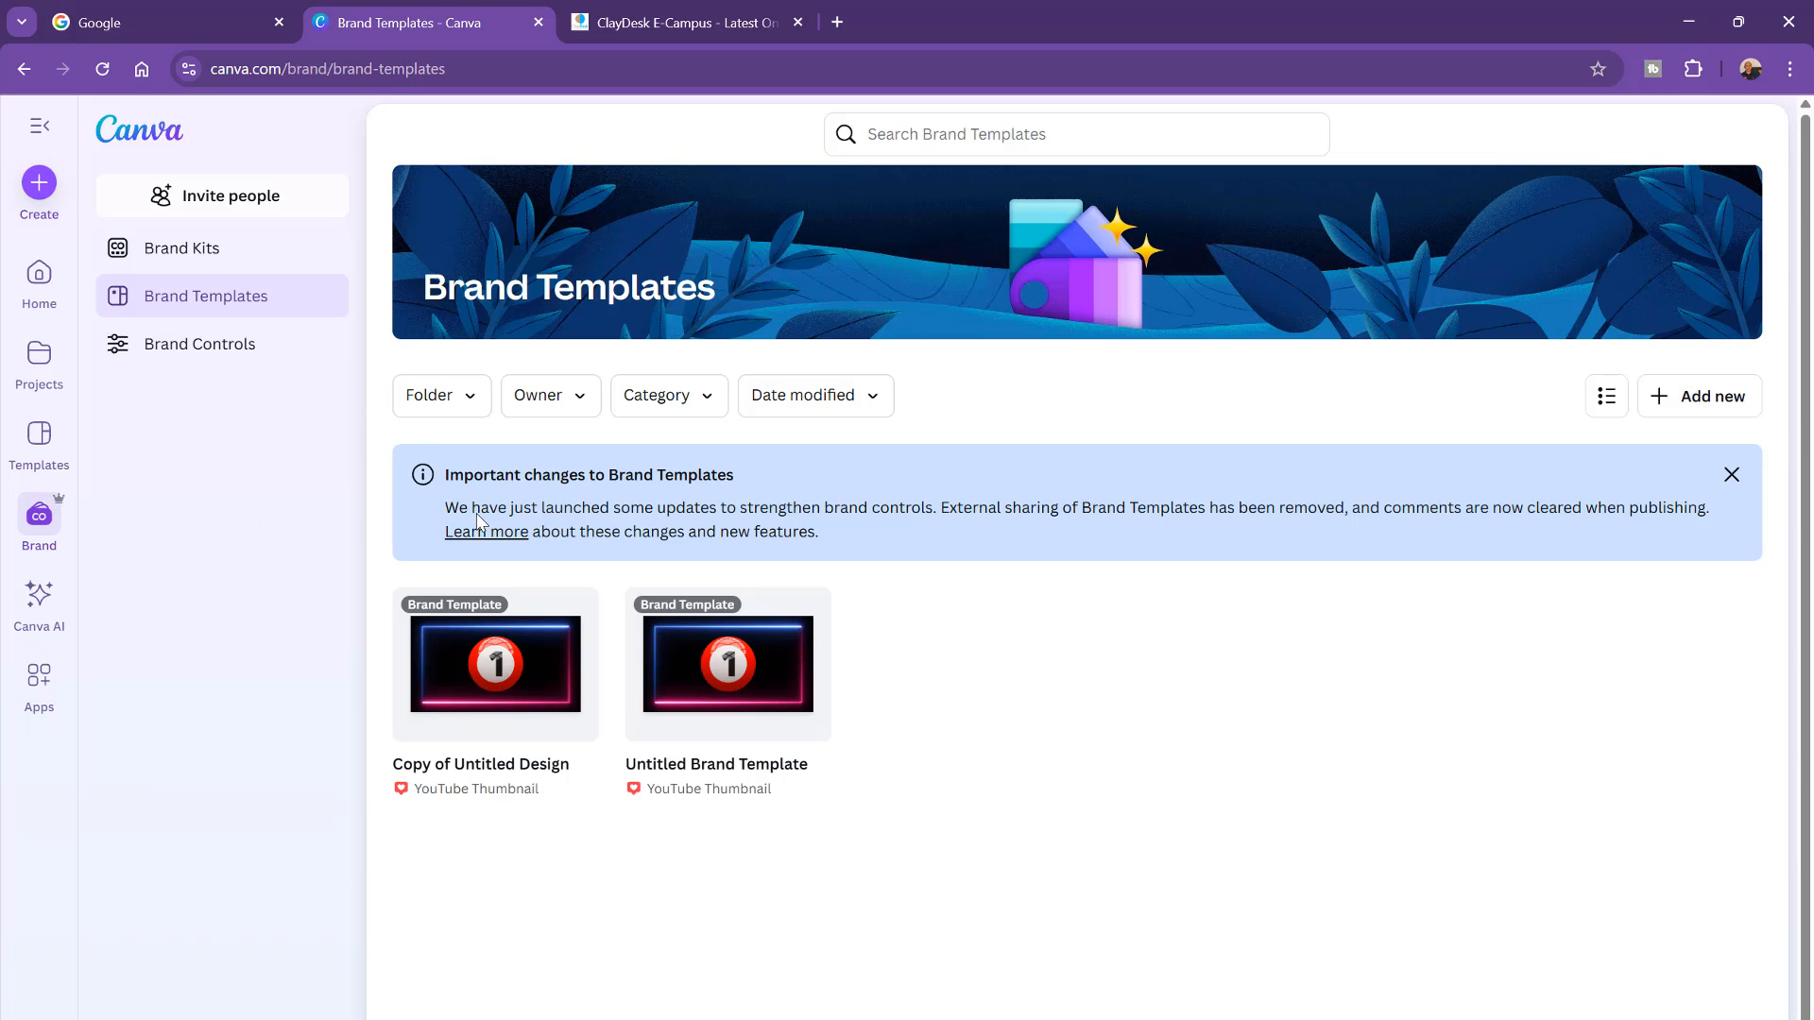
click(217, 350)
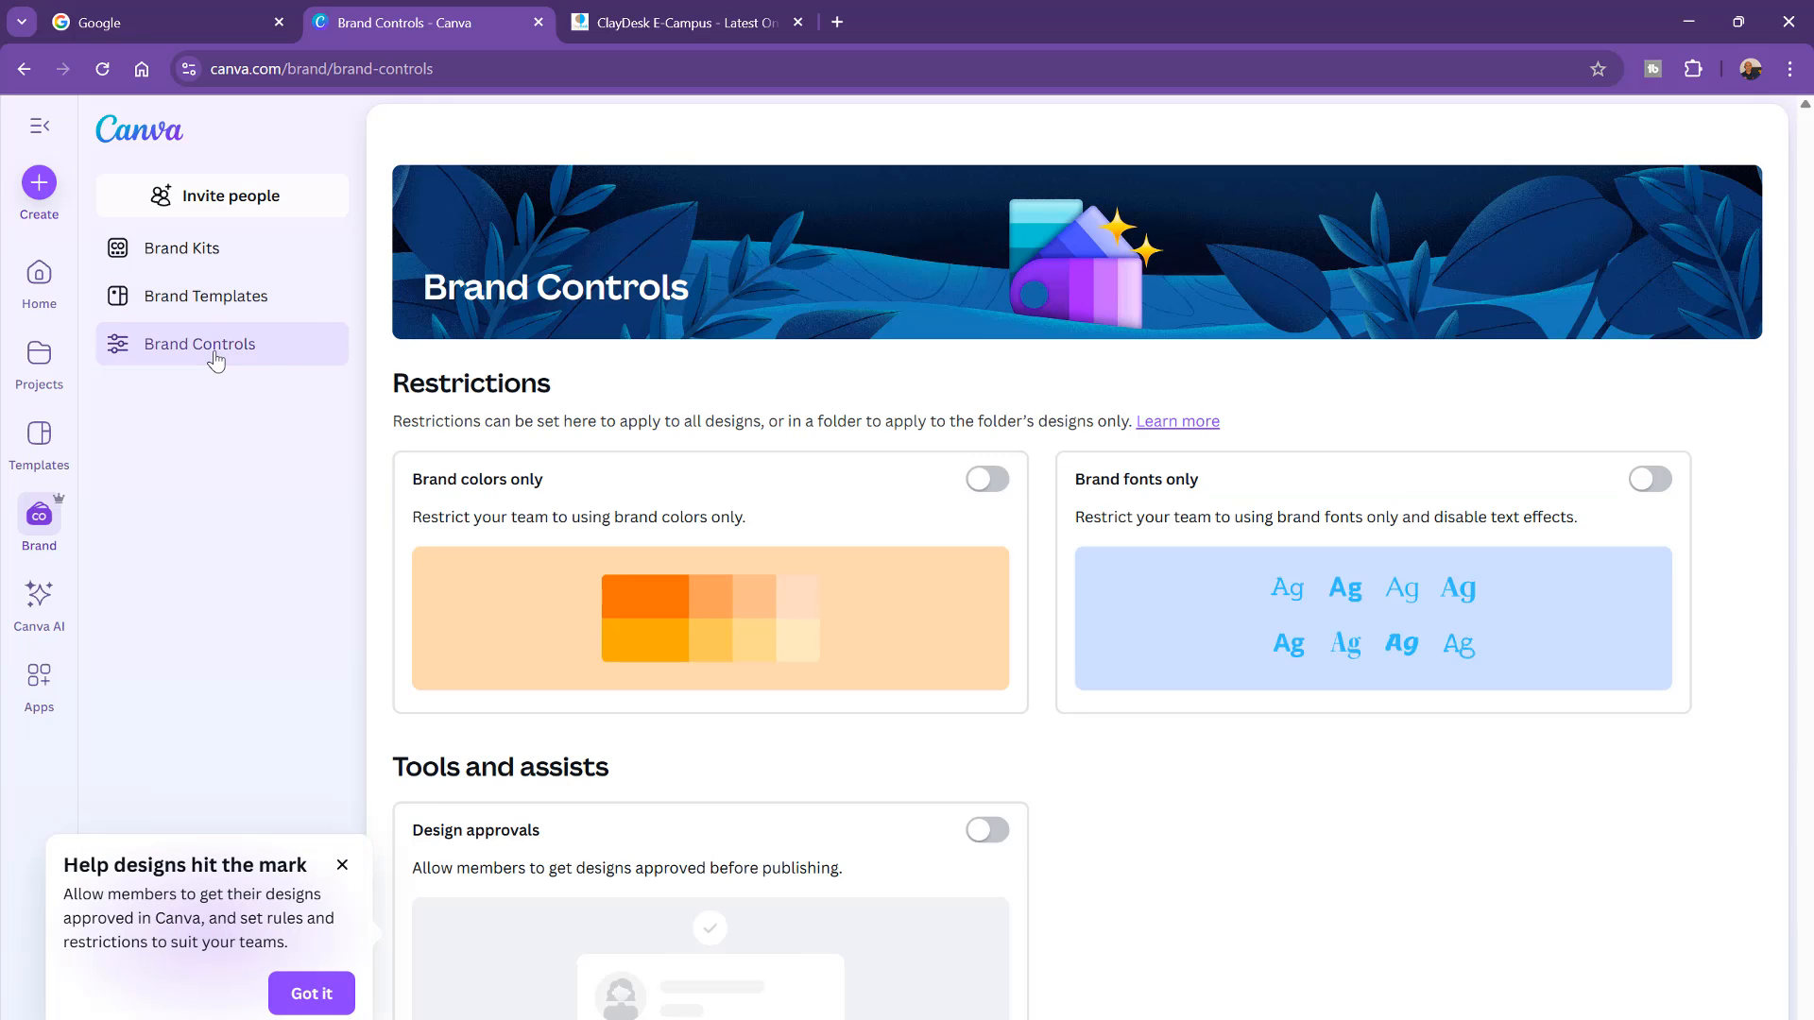
click(171, 255)
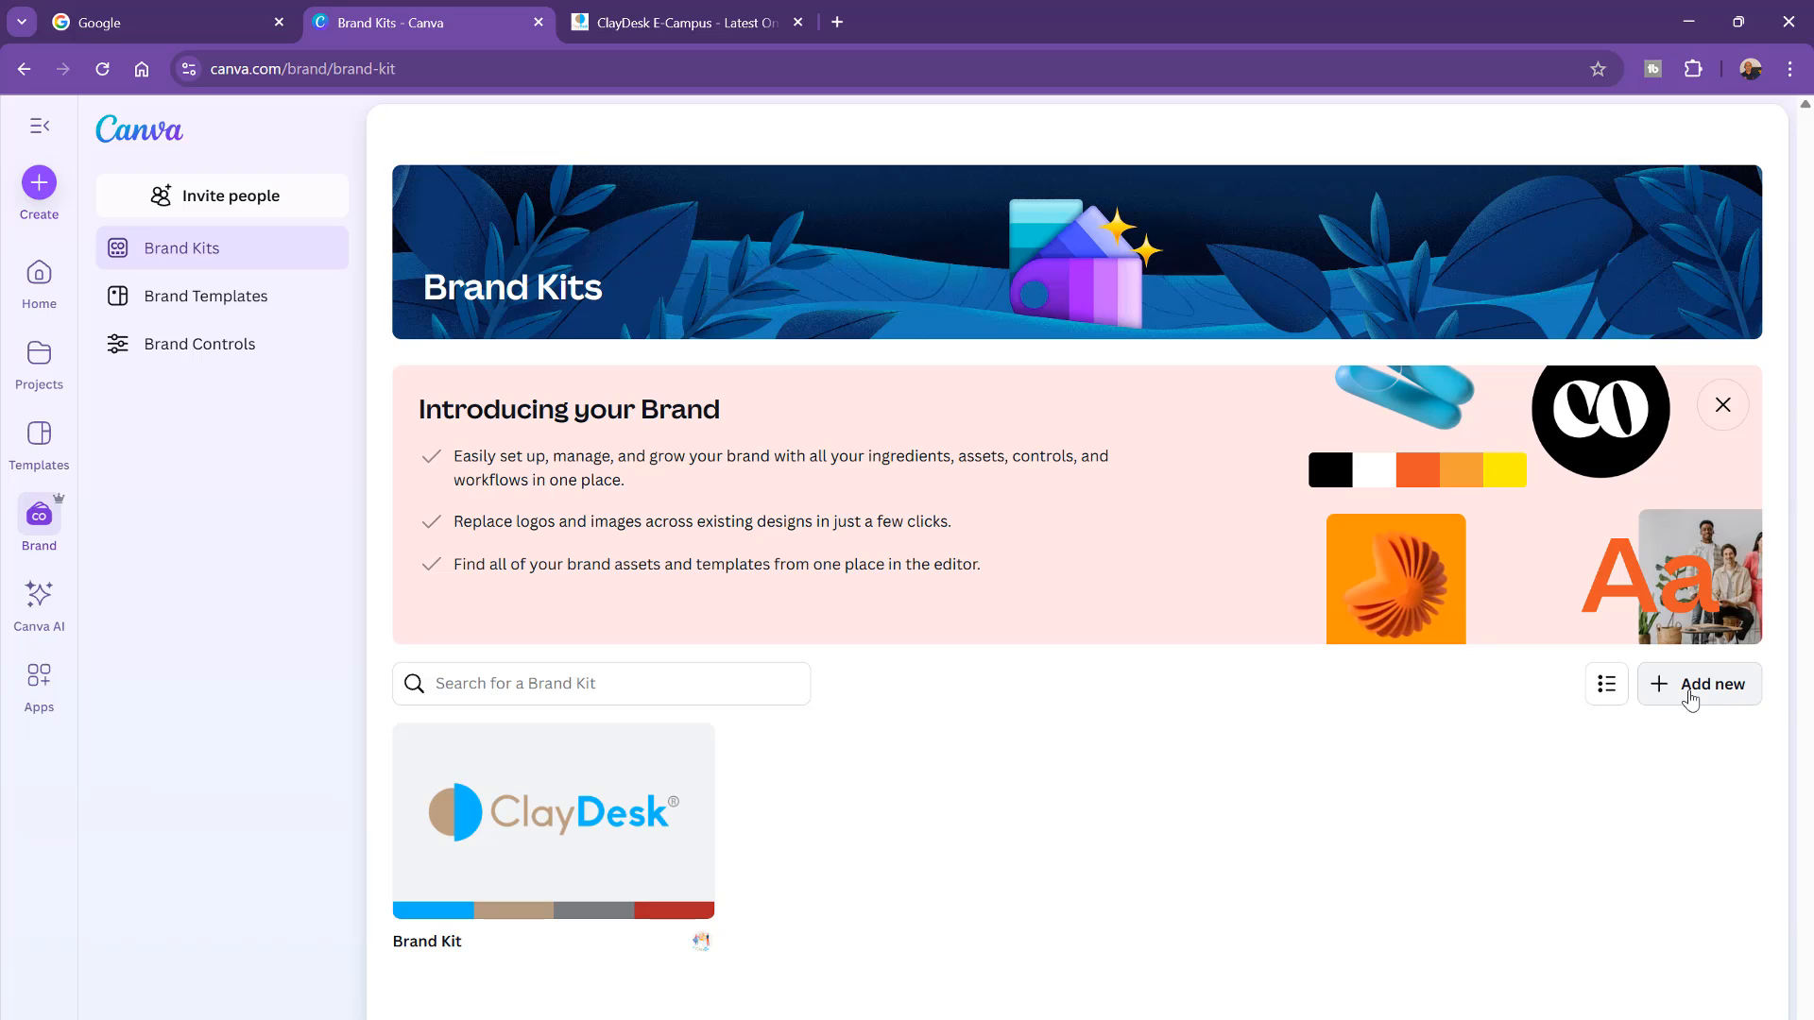
Step: Open the ClayDesk brand kit and review its logo and colour palettes
click(629, 861)
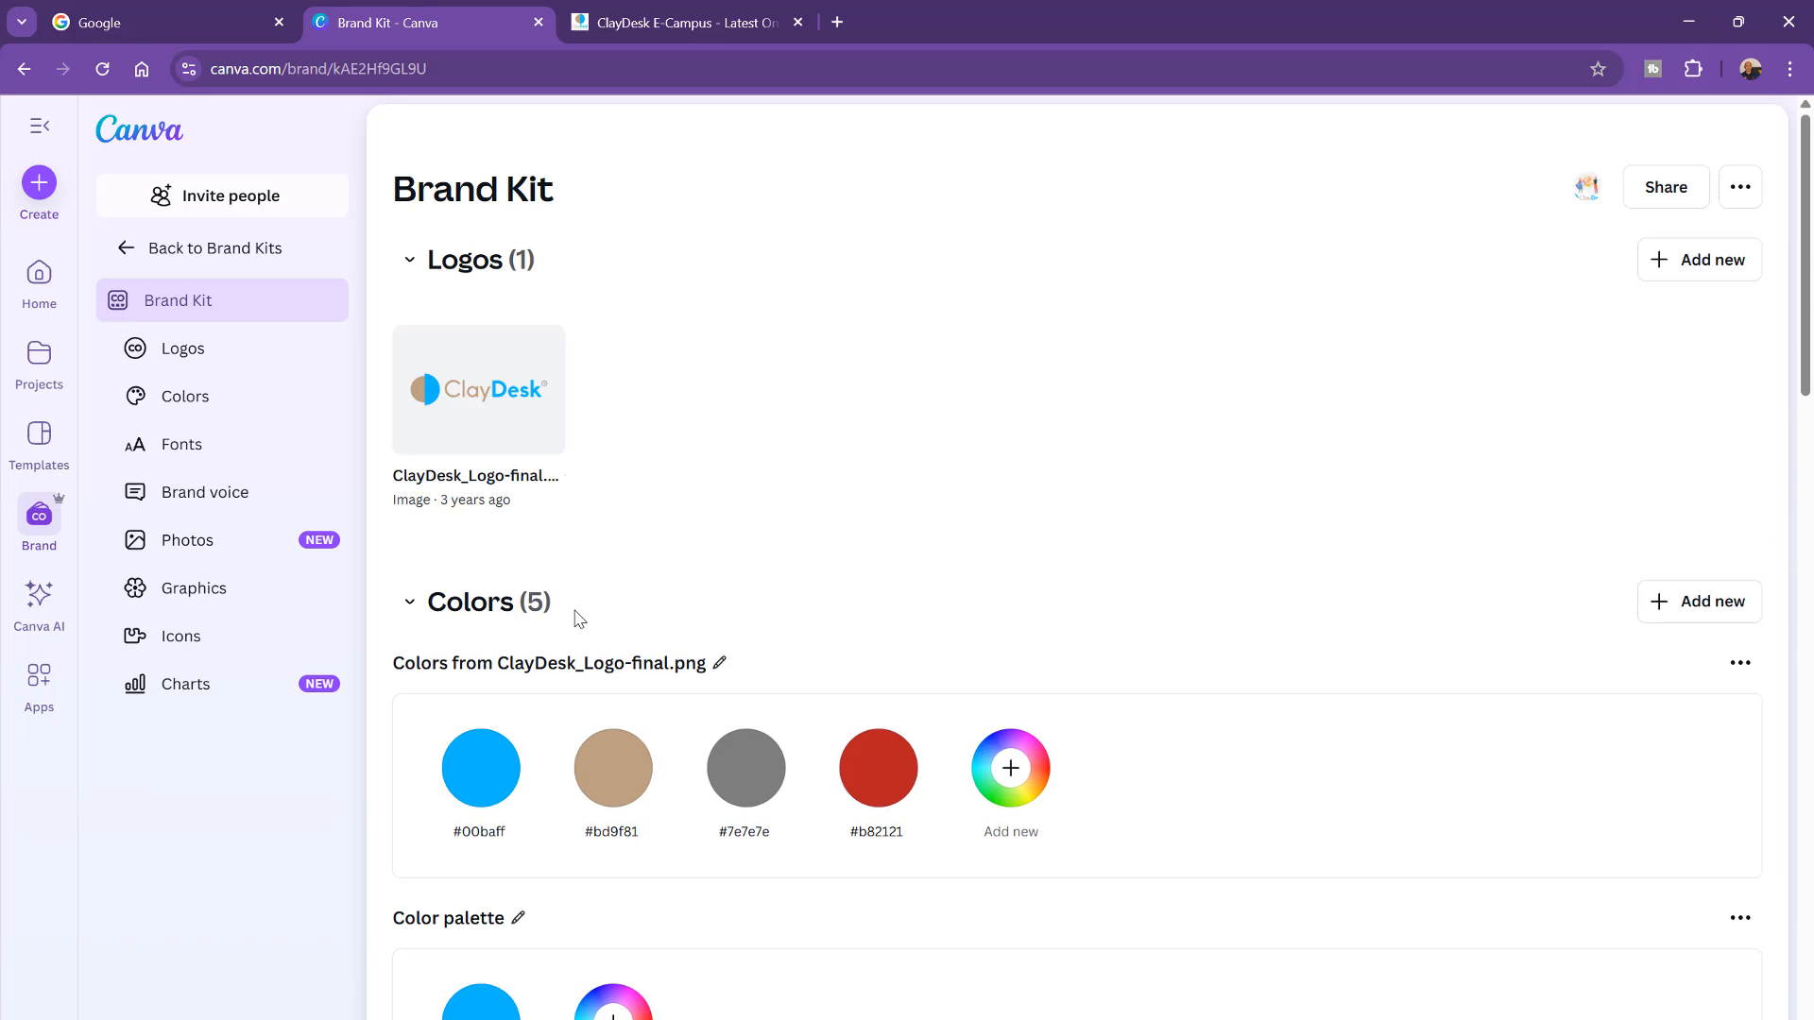
mouse_move(515, 405)
scroll(636, 620, down, 3)
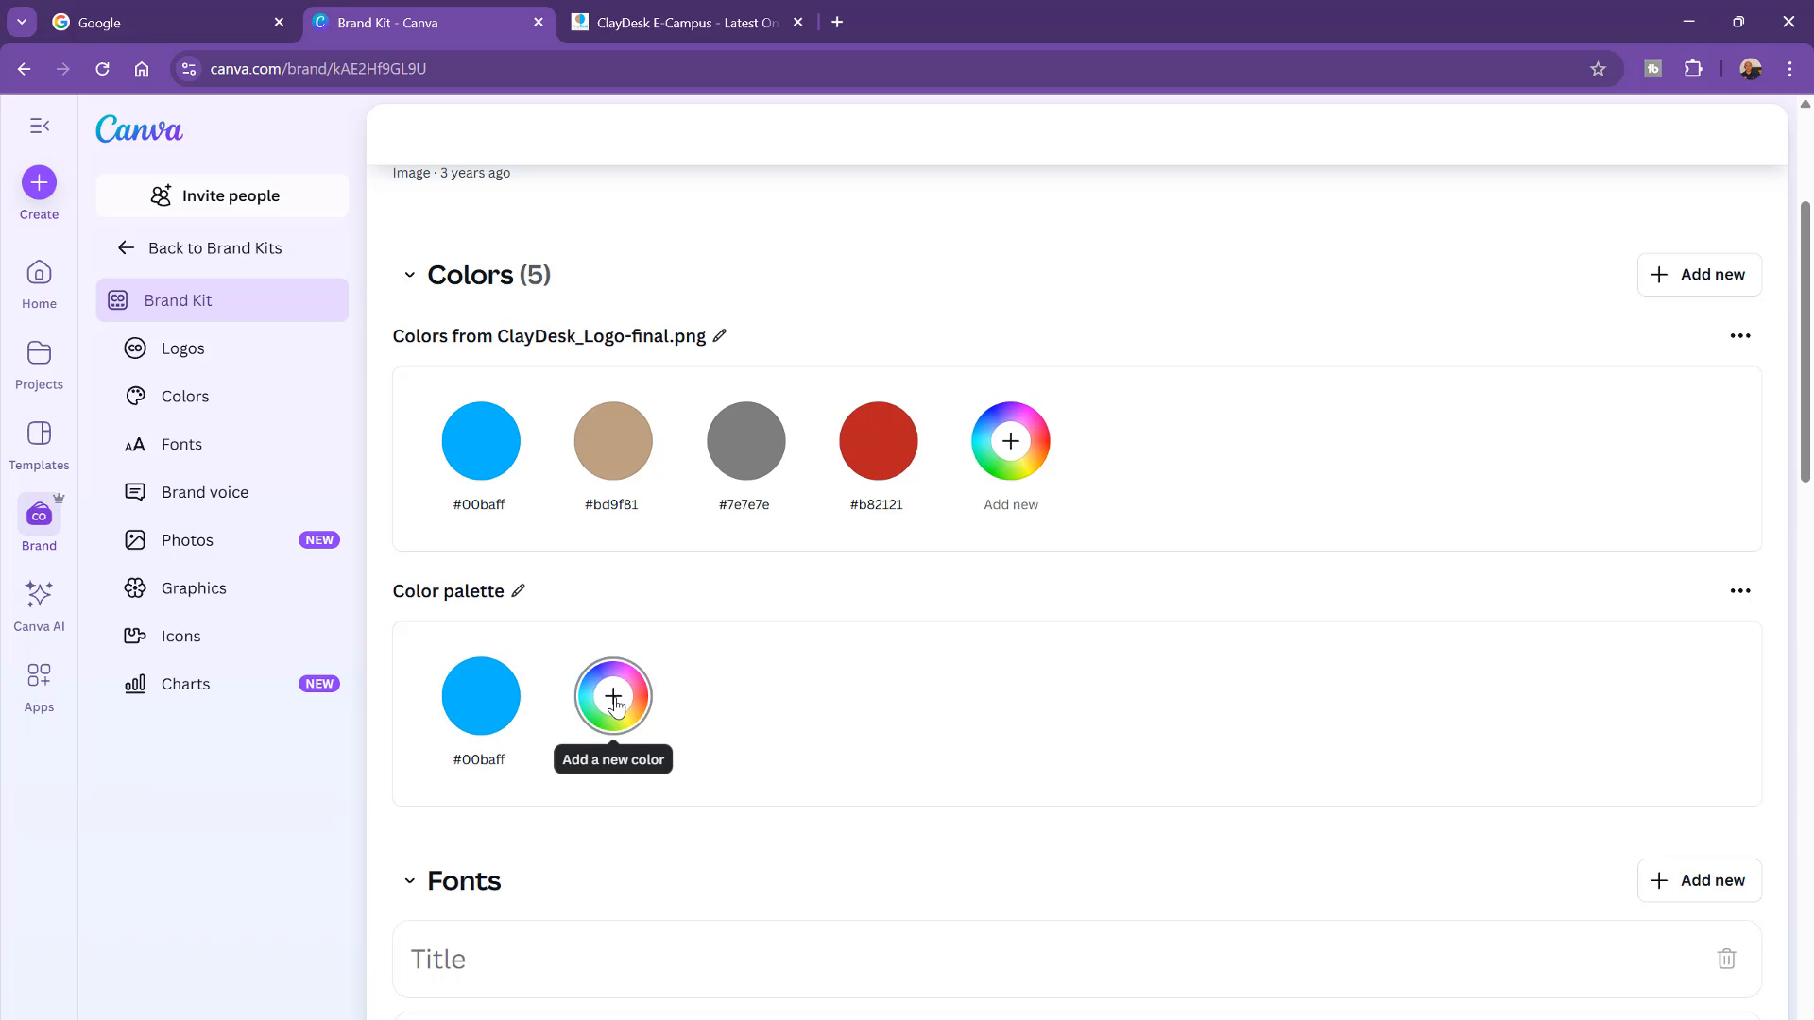
mouse_move(614, 493)
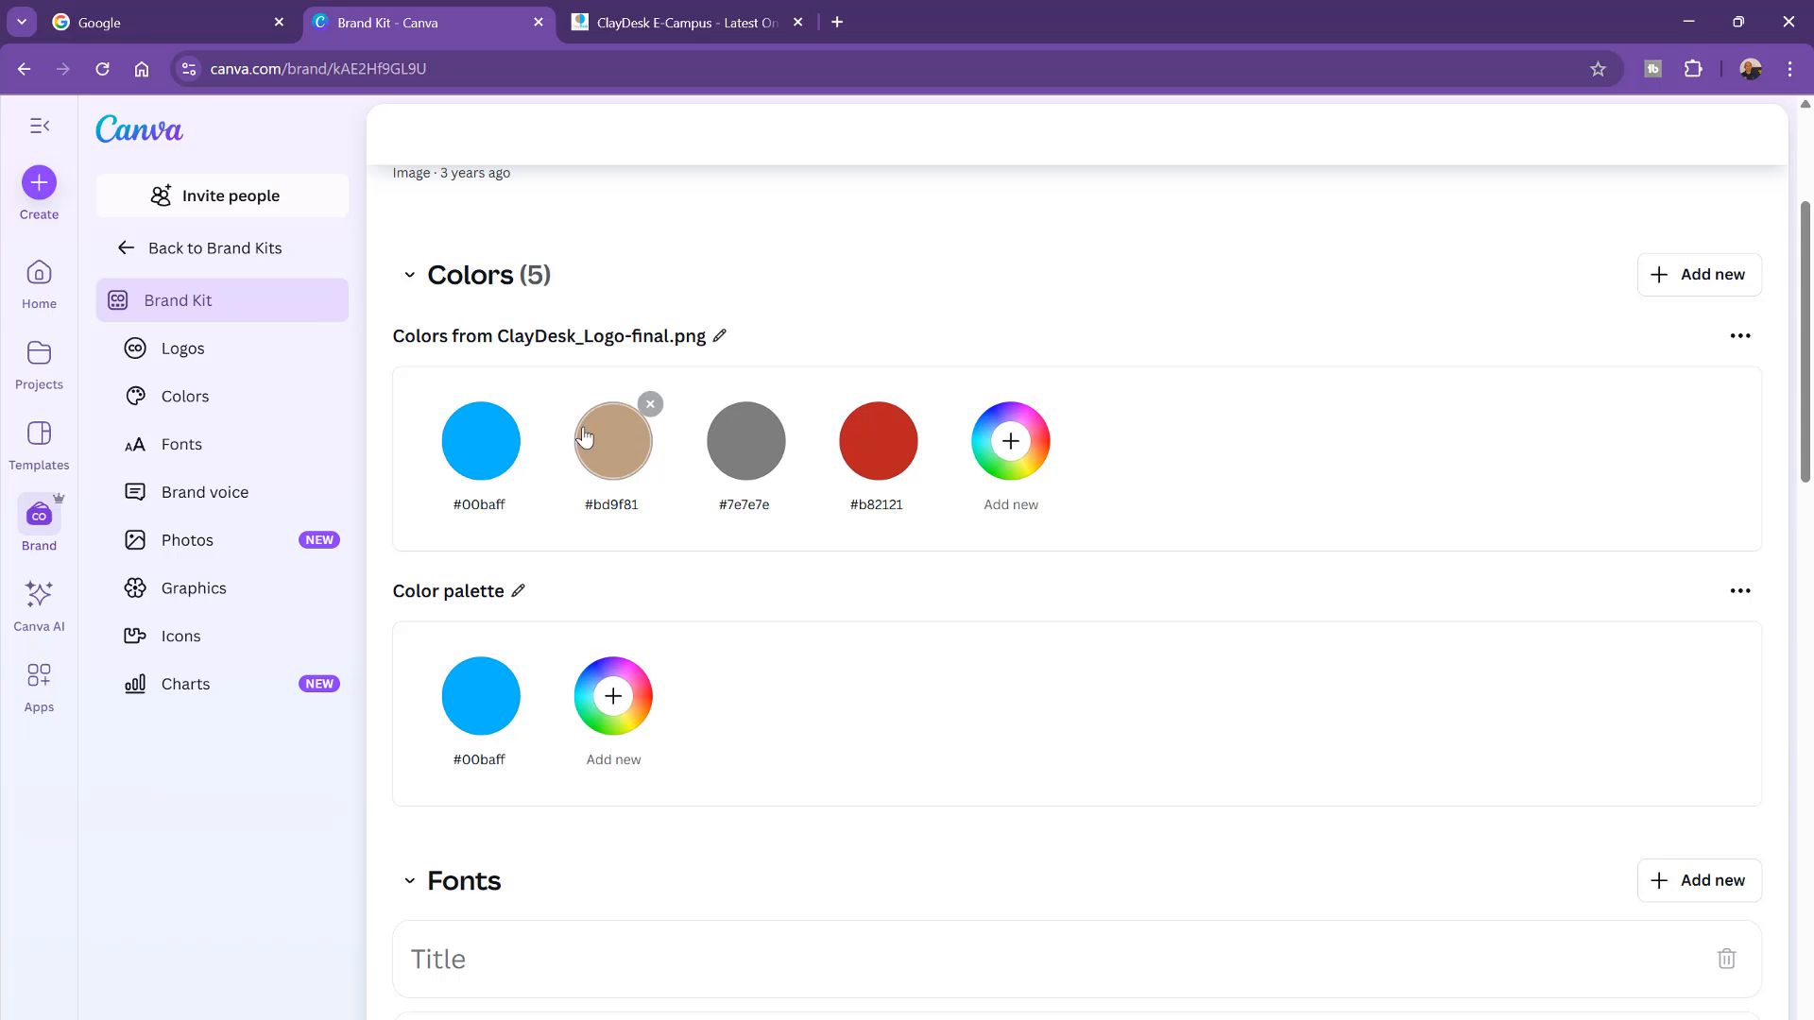
click(493, 506)
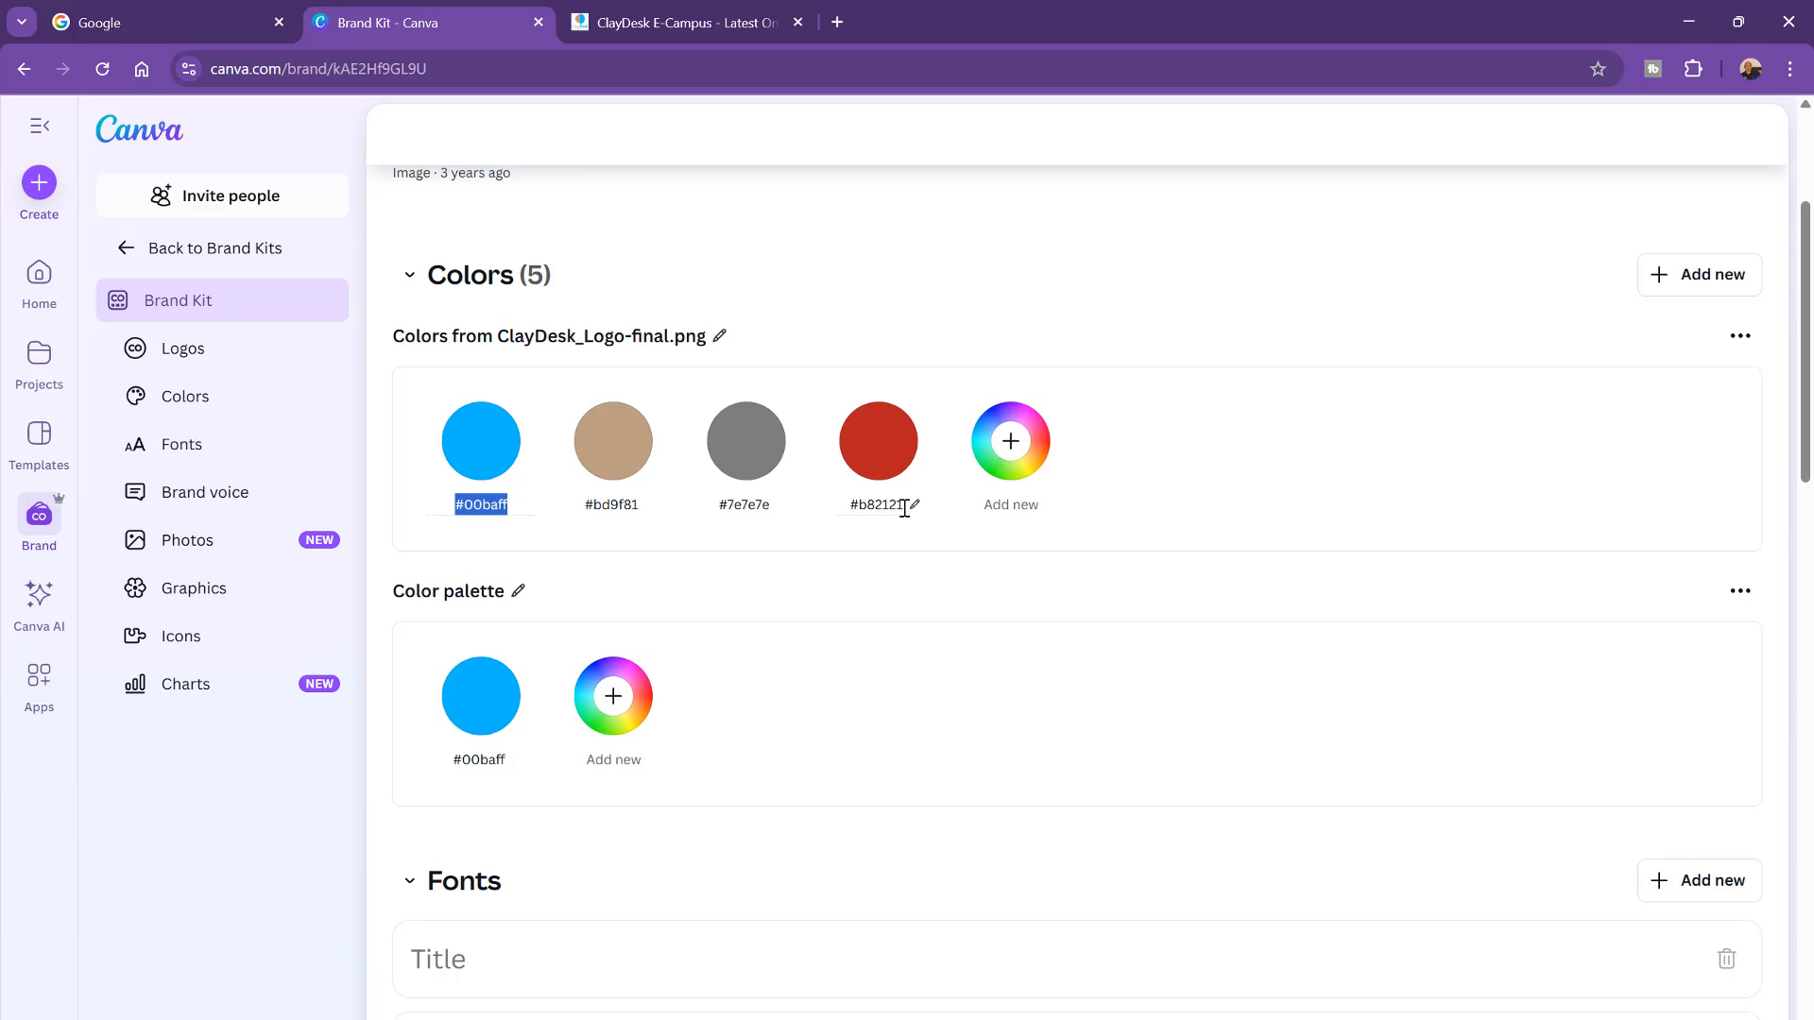
scroll(878, 656, down, 3)
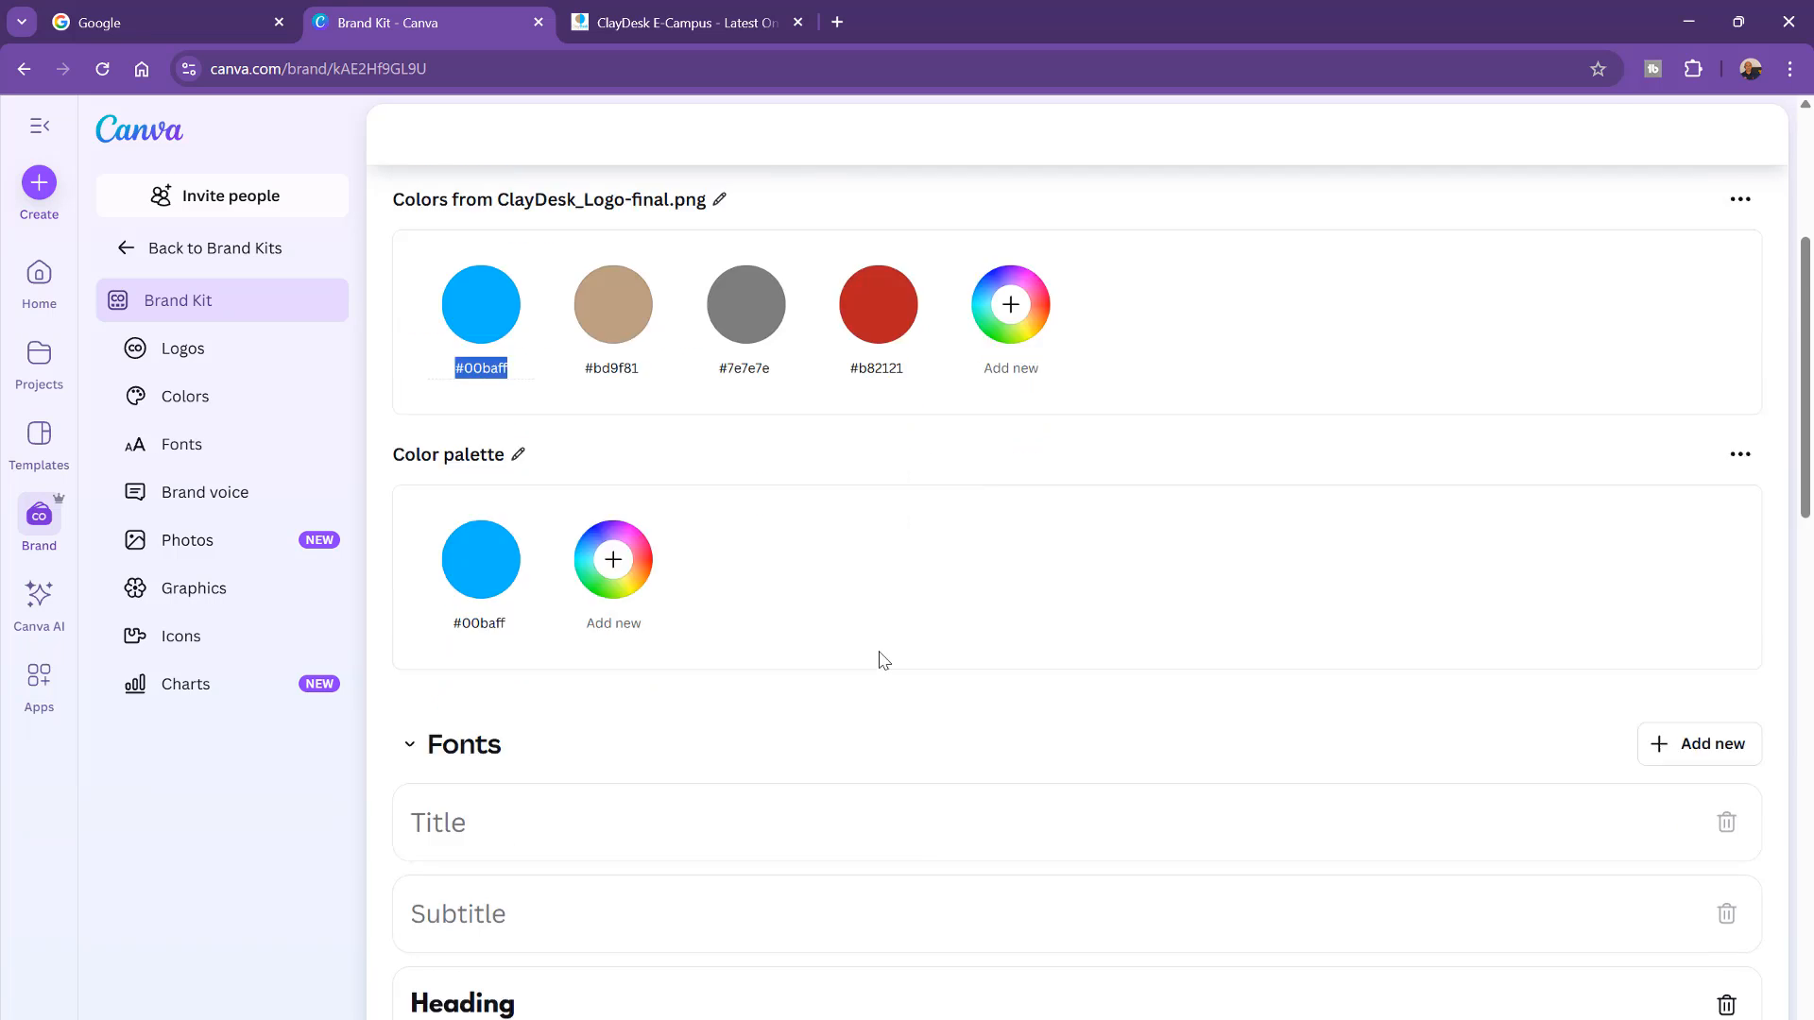
scroll(646, 628, down, 1)
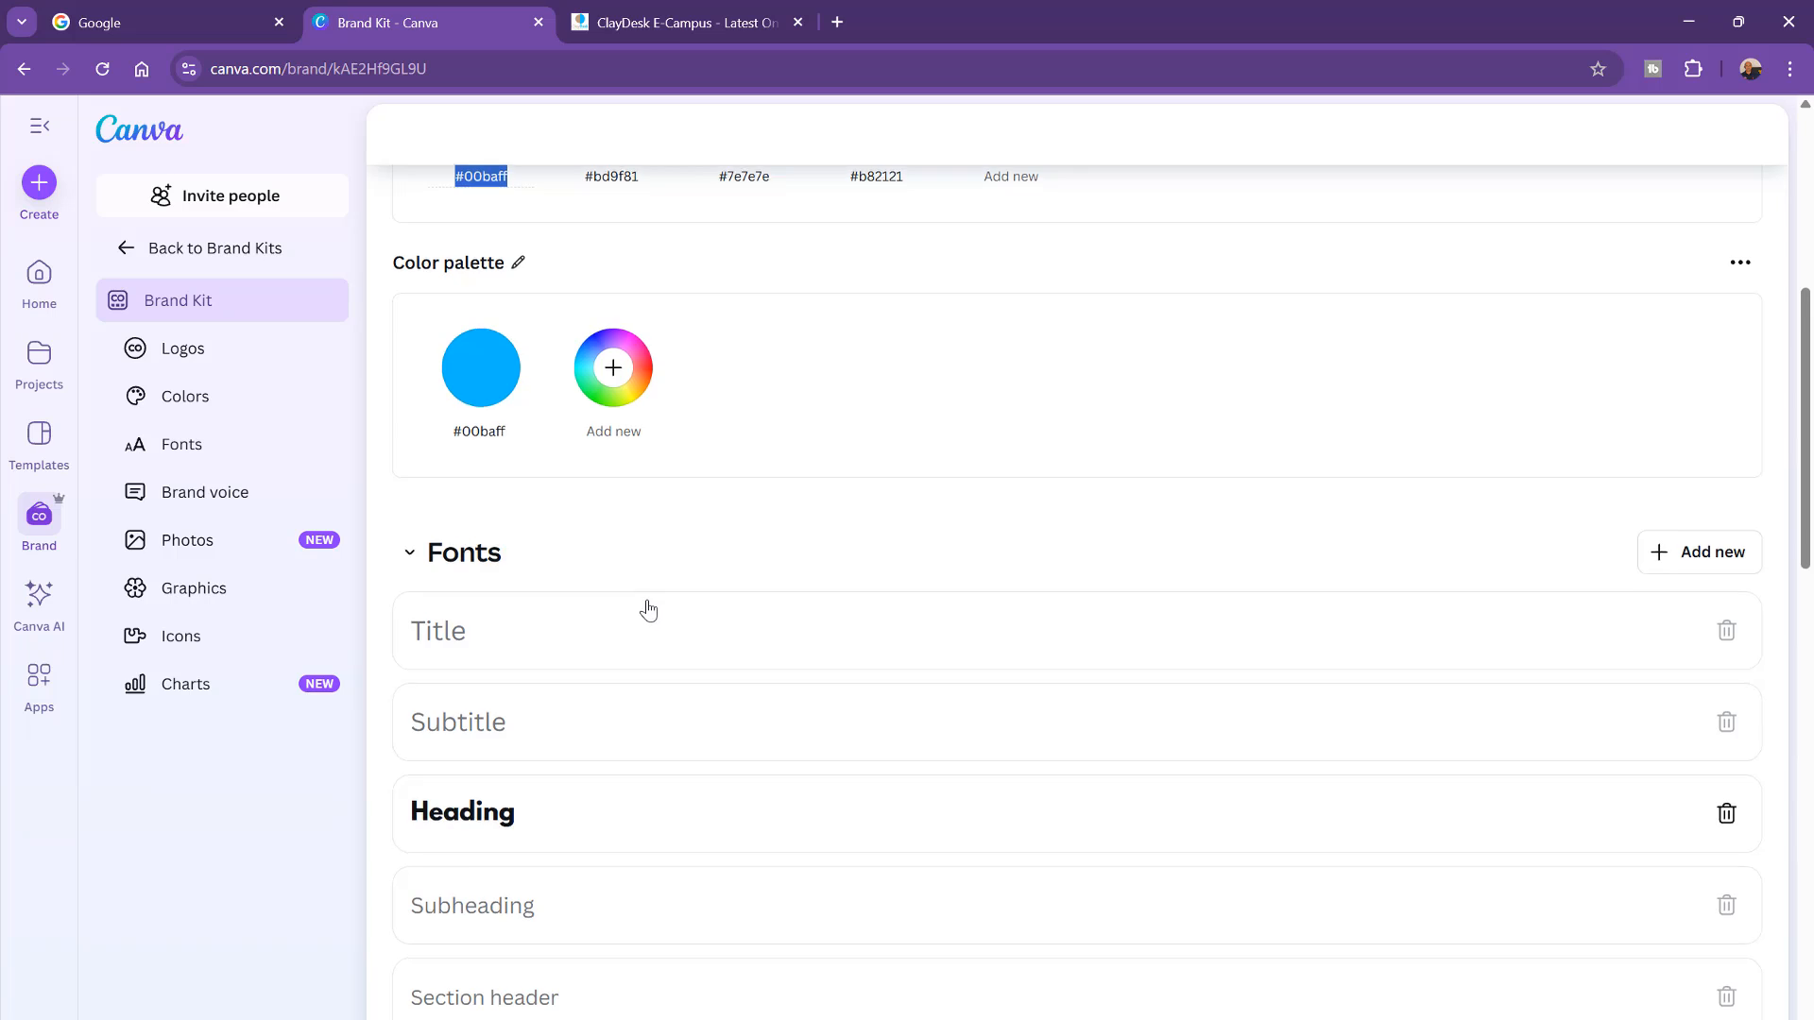
Step: Review the brand kit's fonts, brand voice, photos, graphics, icons and charts sections
click(1682, 458)
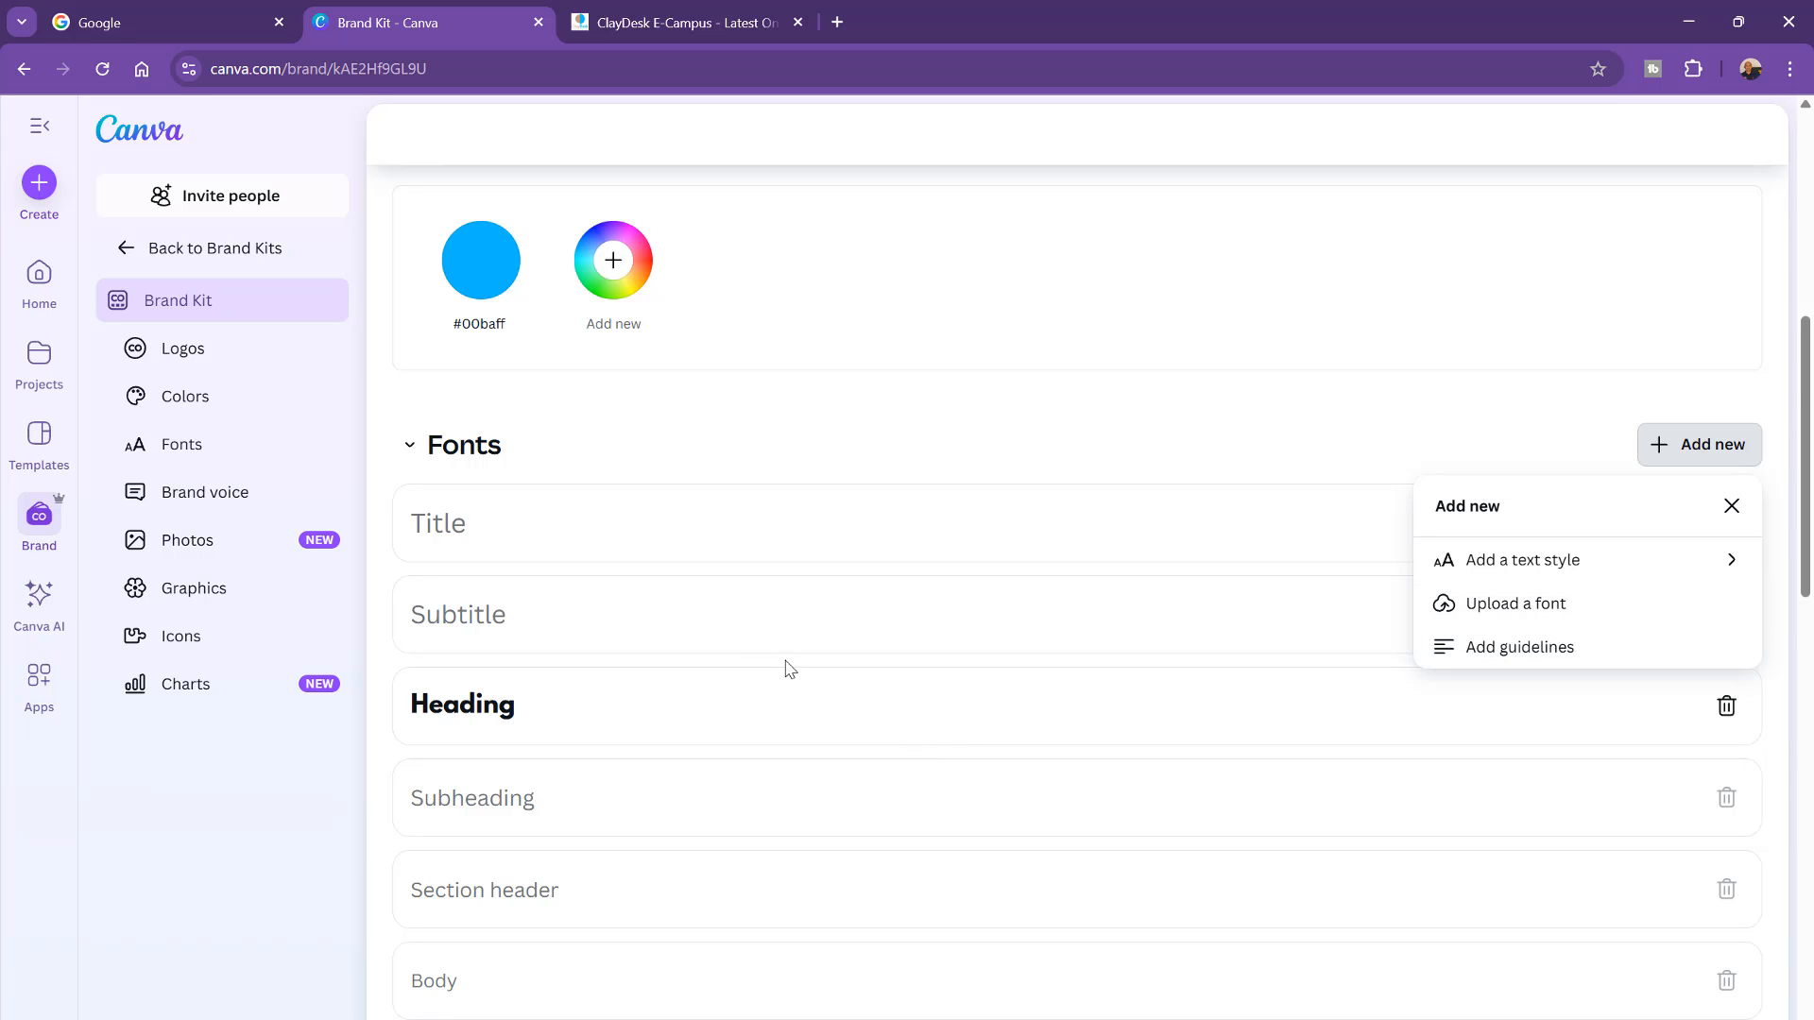
scroll(713, 648, down, 5)
scroll(714, 648, down, 4)
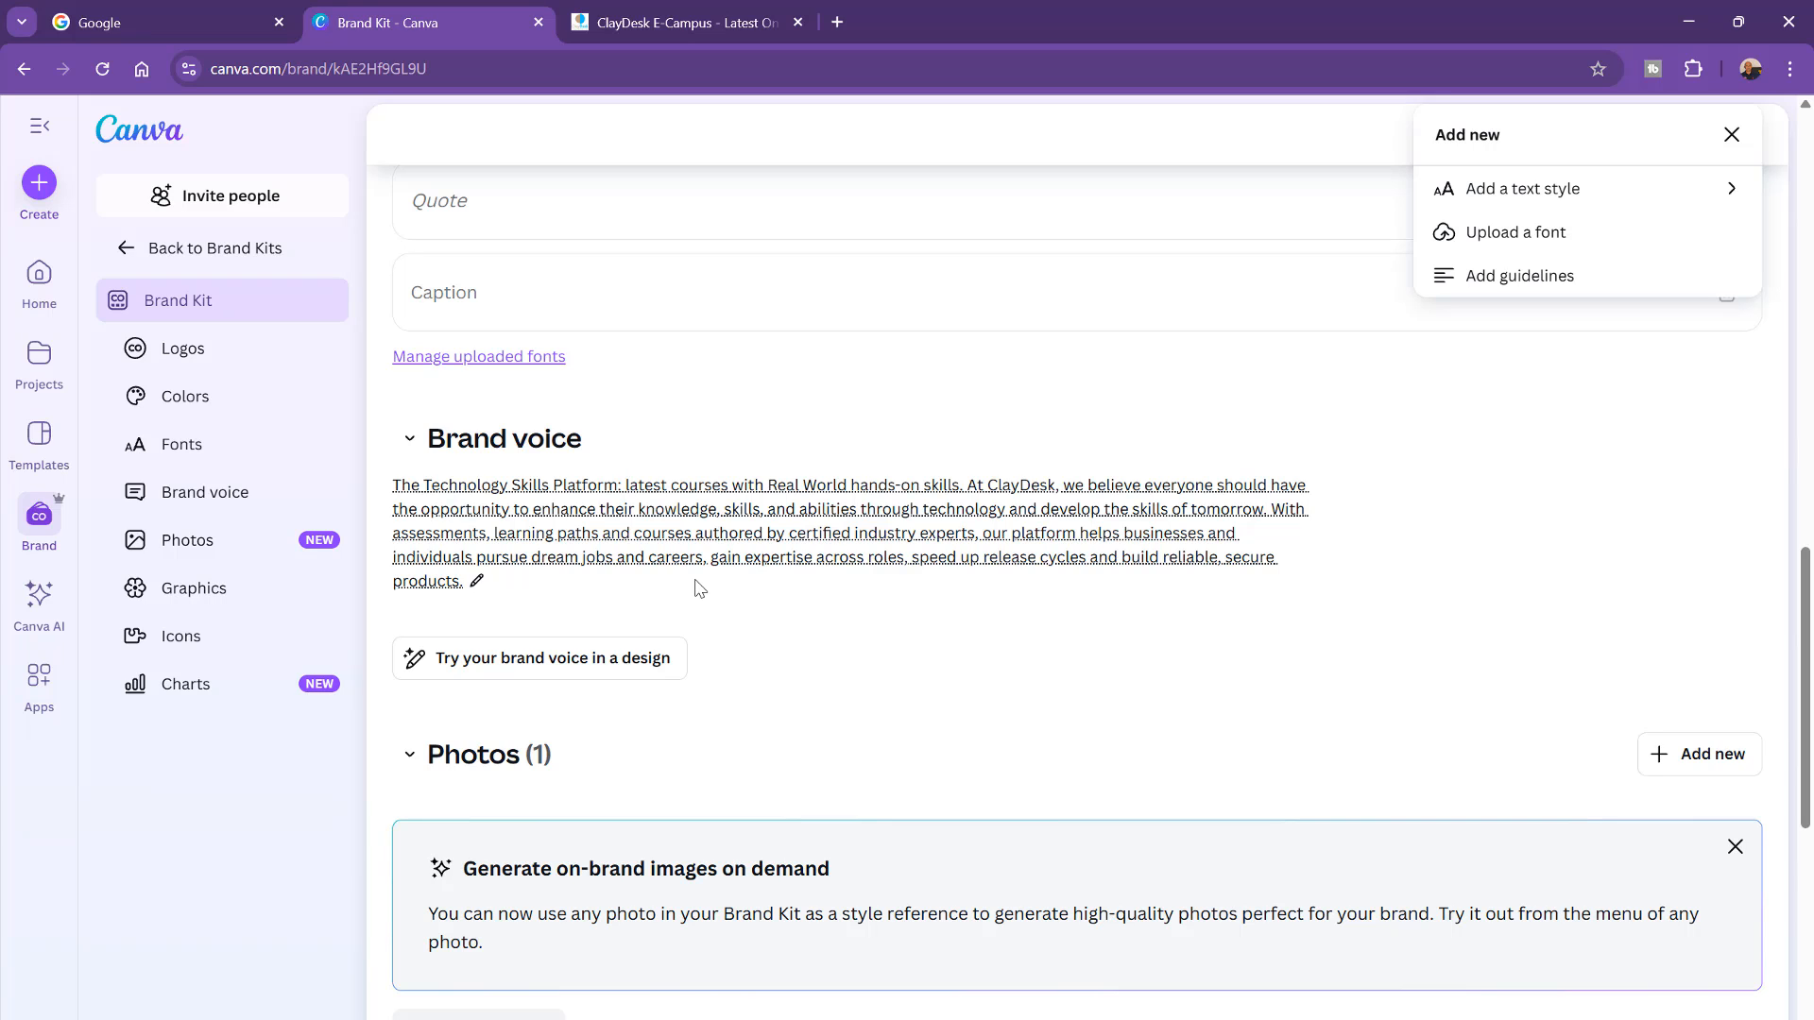
scroll(710, 576, down, 3)
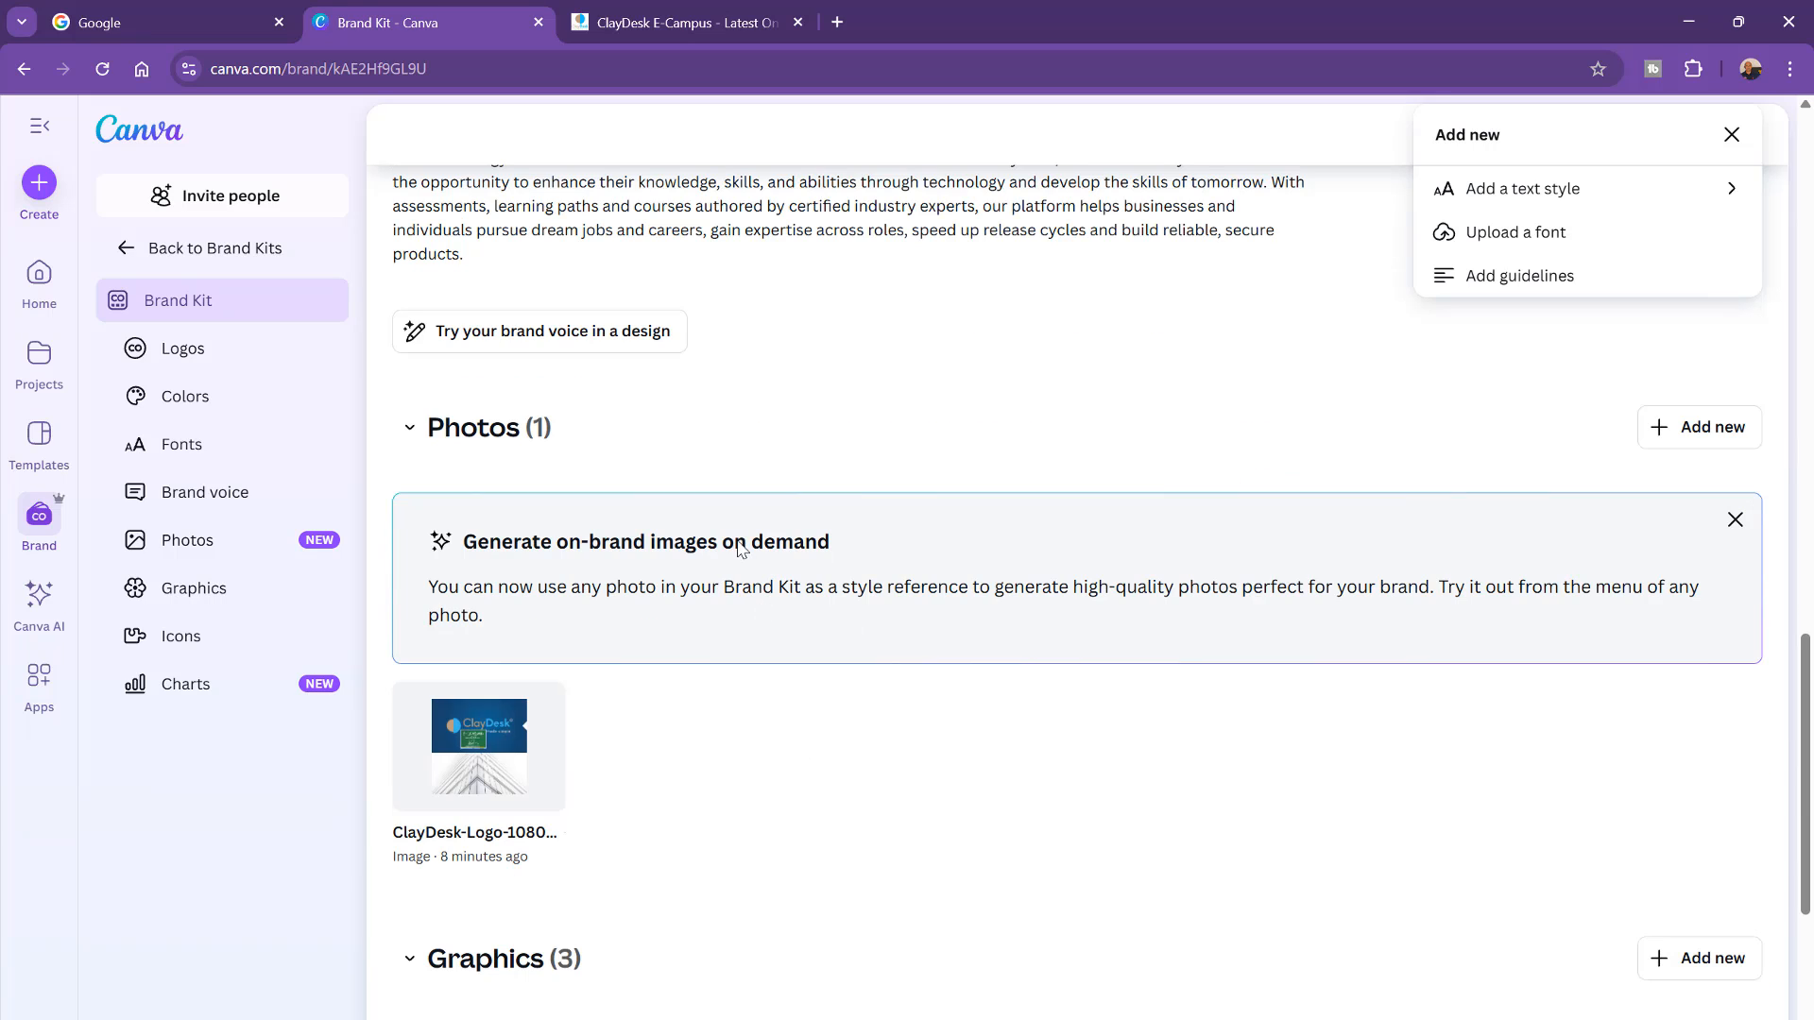
scroll(740, 550, down, 3)
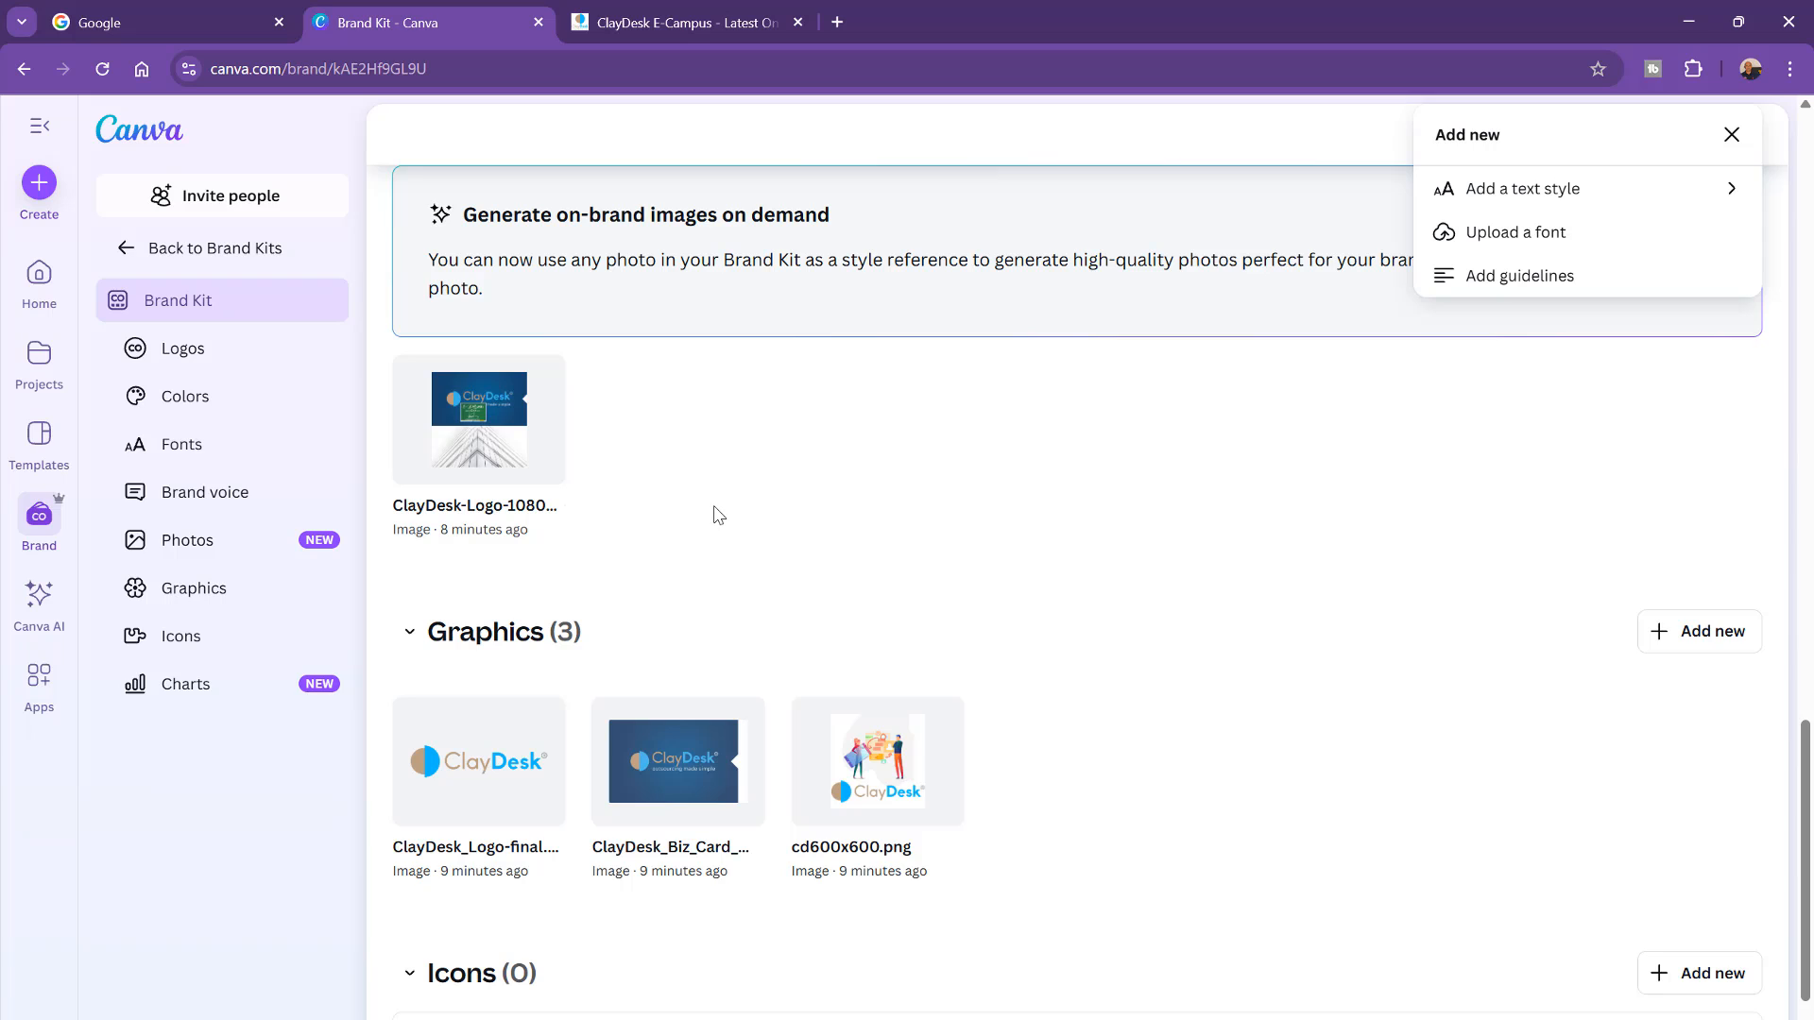
scroll(718, 515, up, 1)
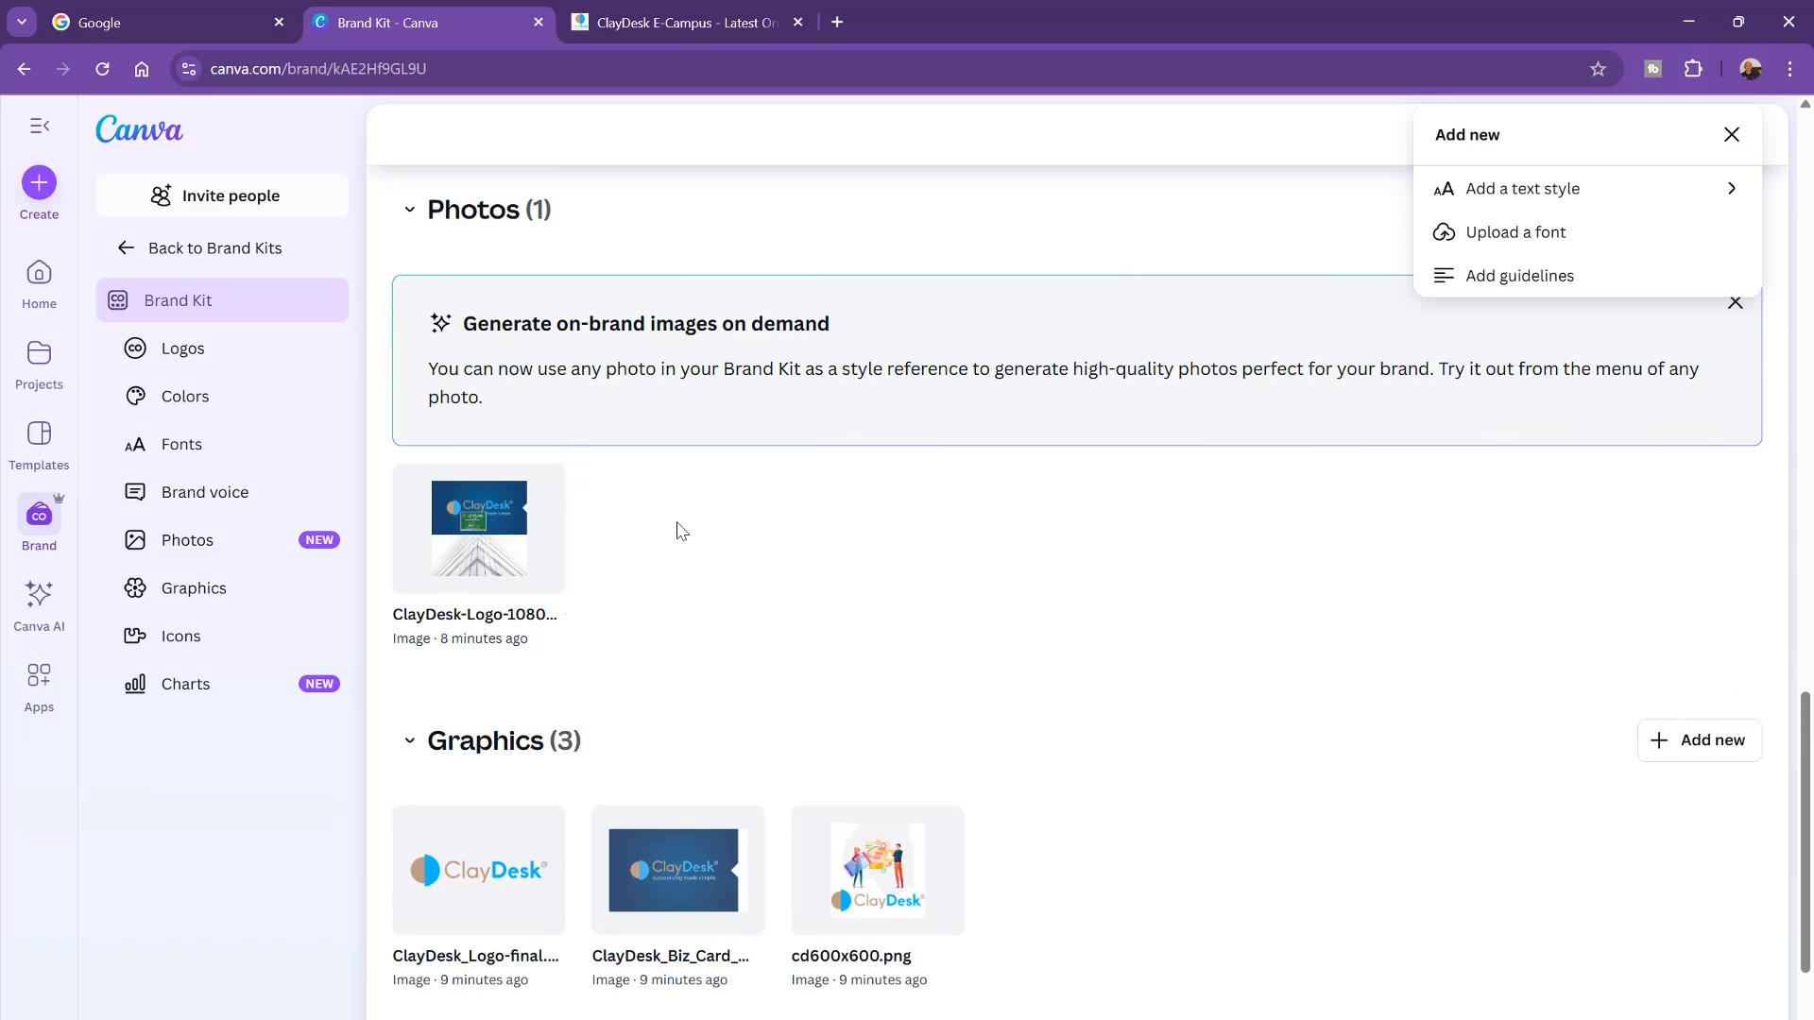
scroll(680, 530, down, 2)
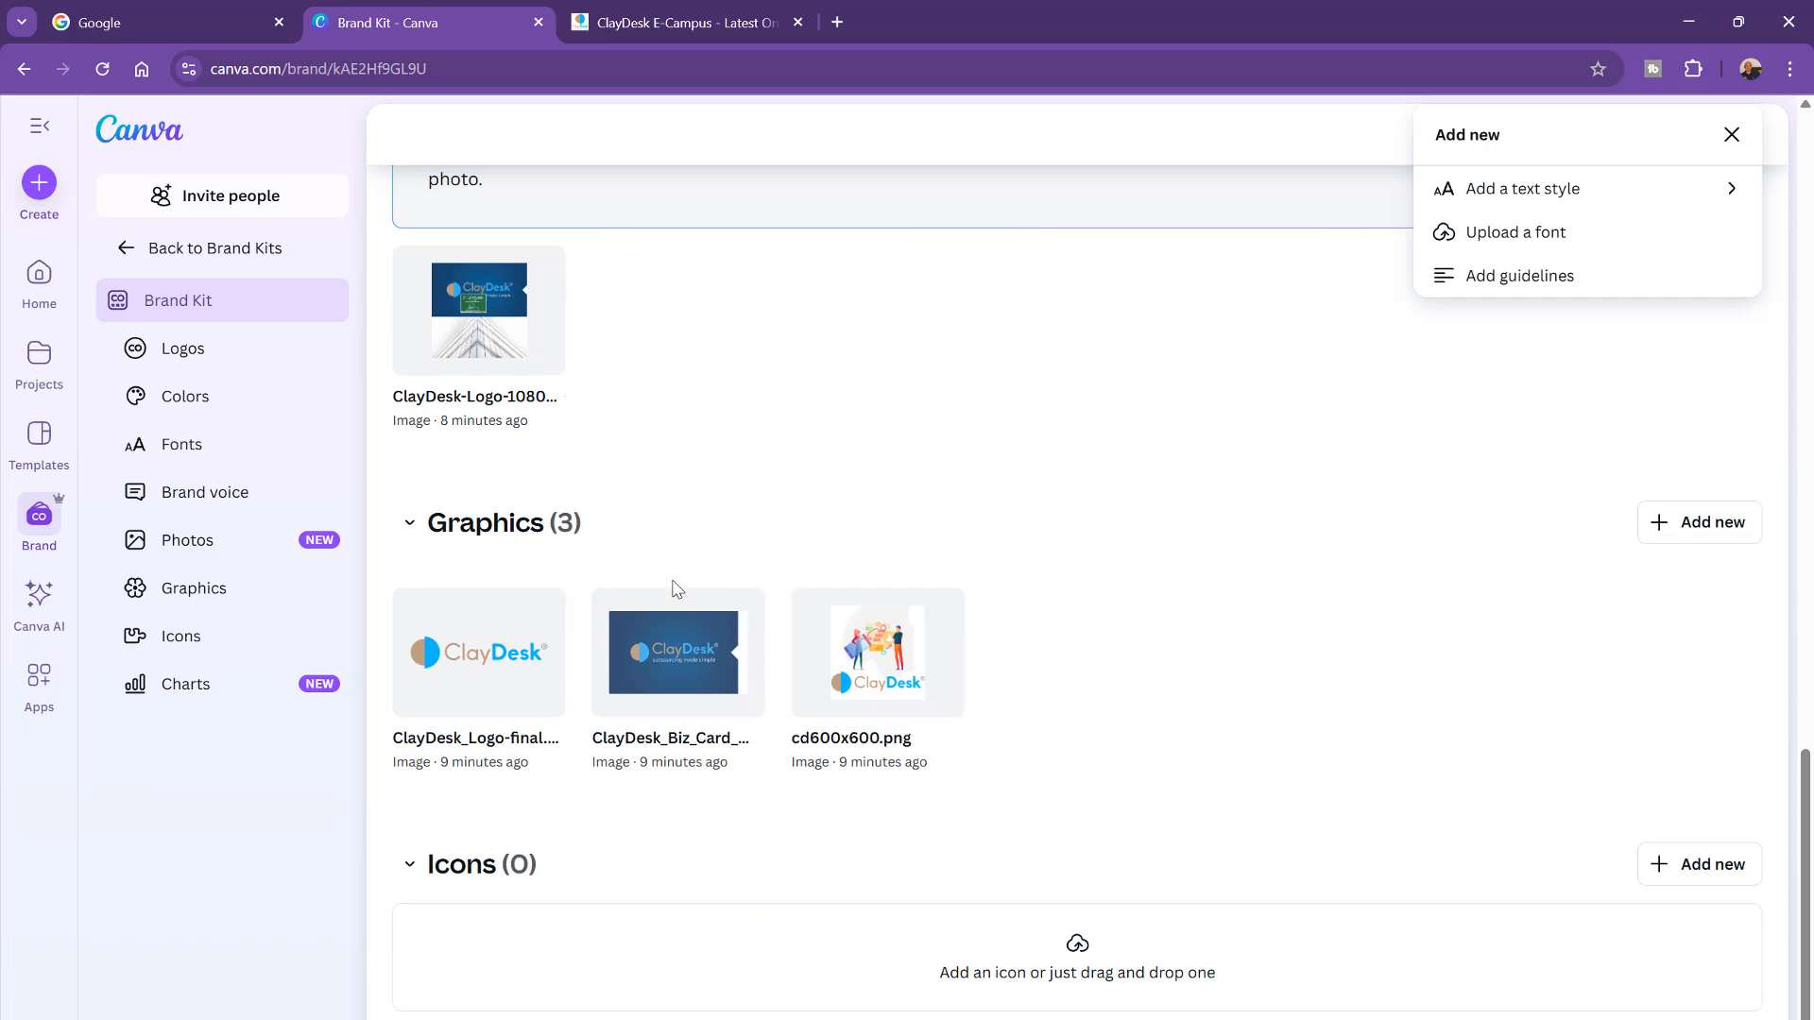
scroll(591, 635, down, 2)
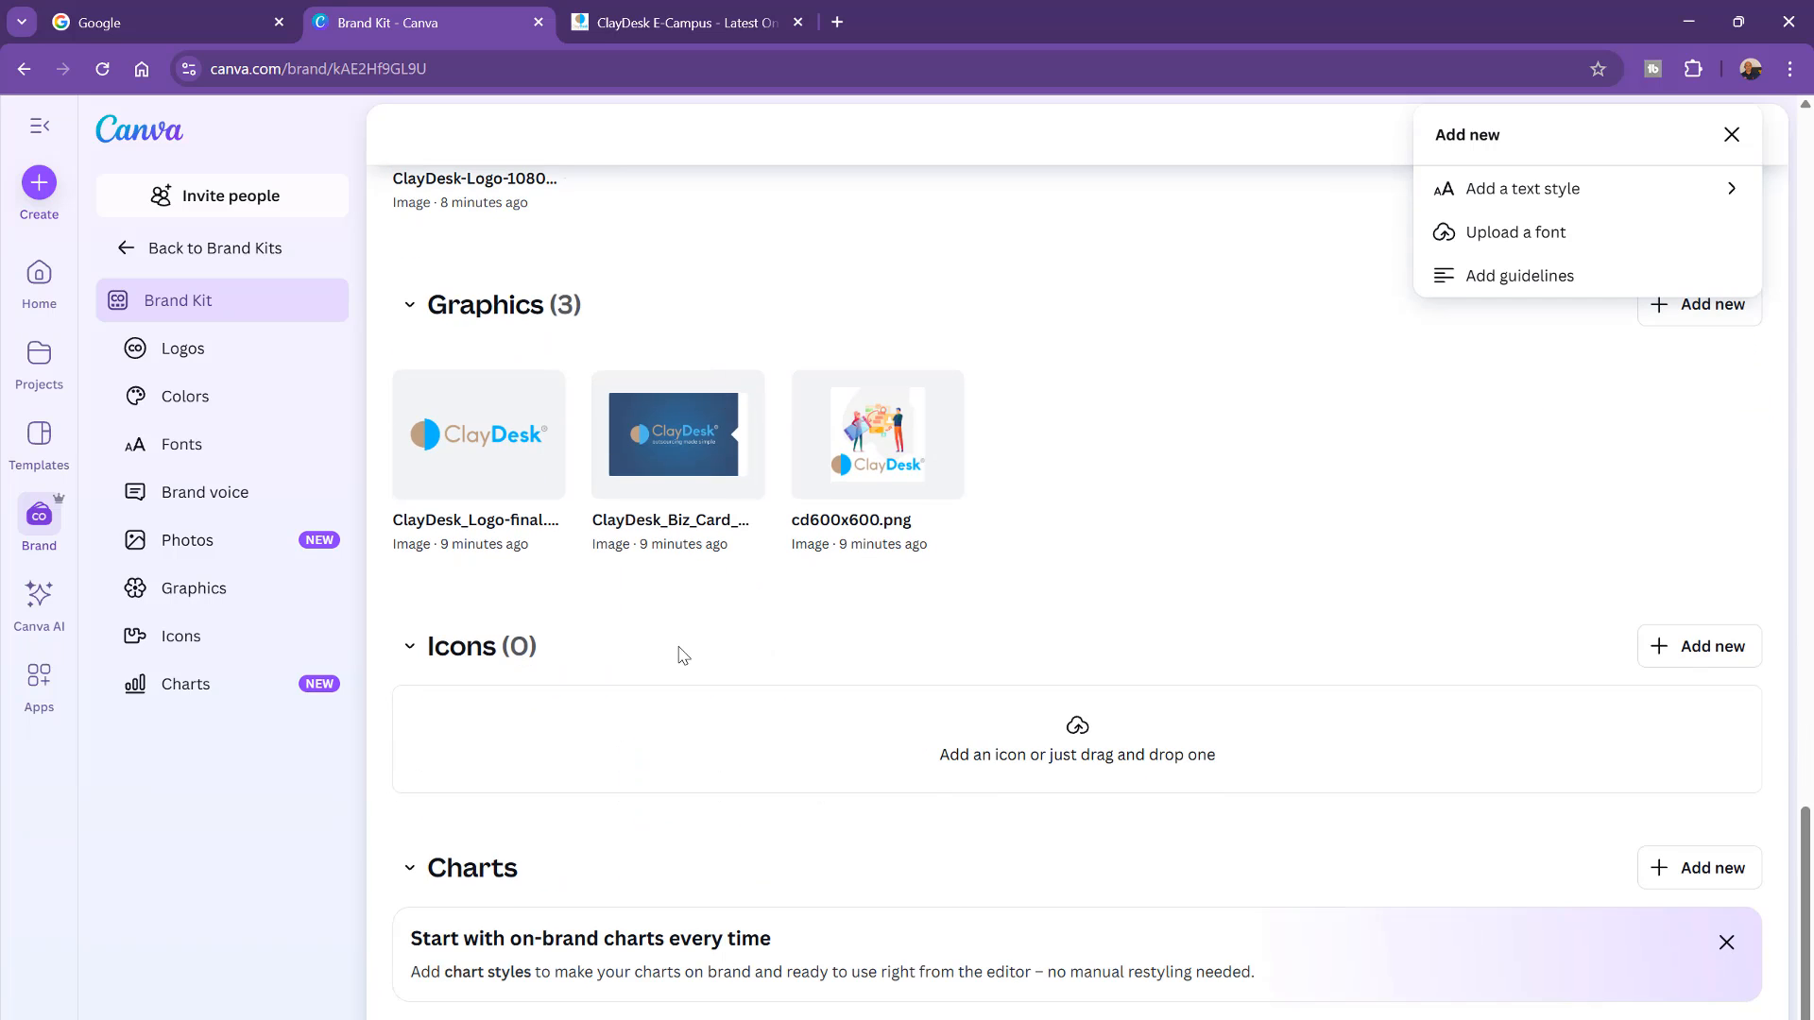
scroll(680, 655, down, 2)
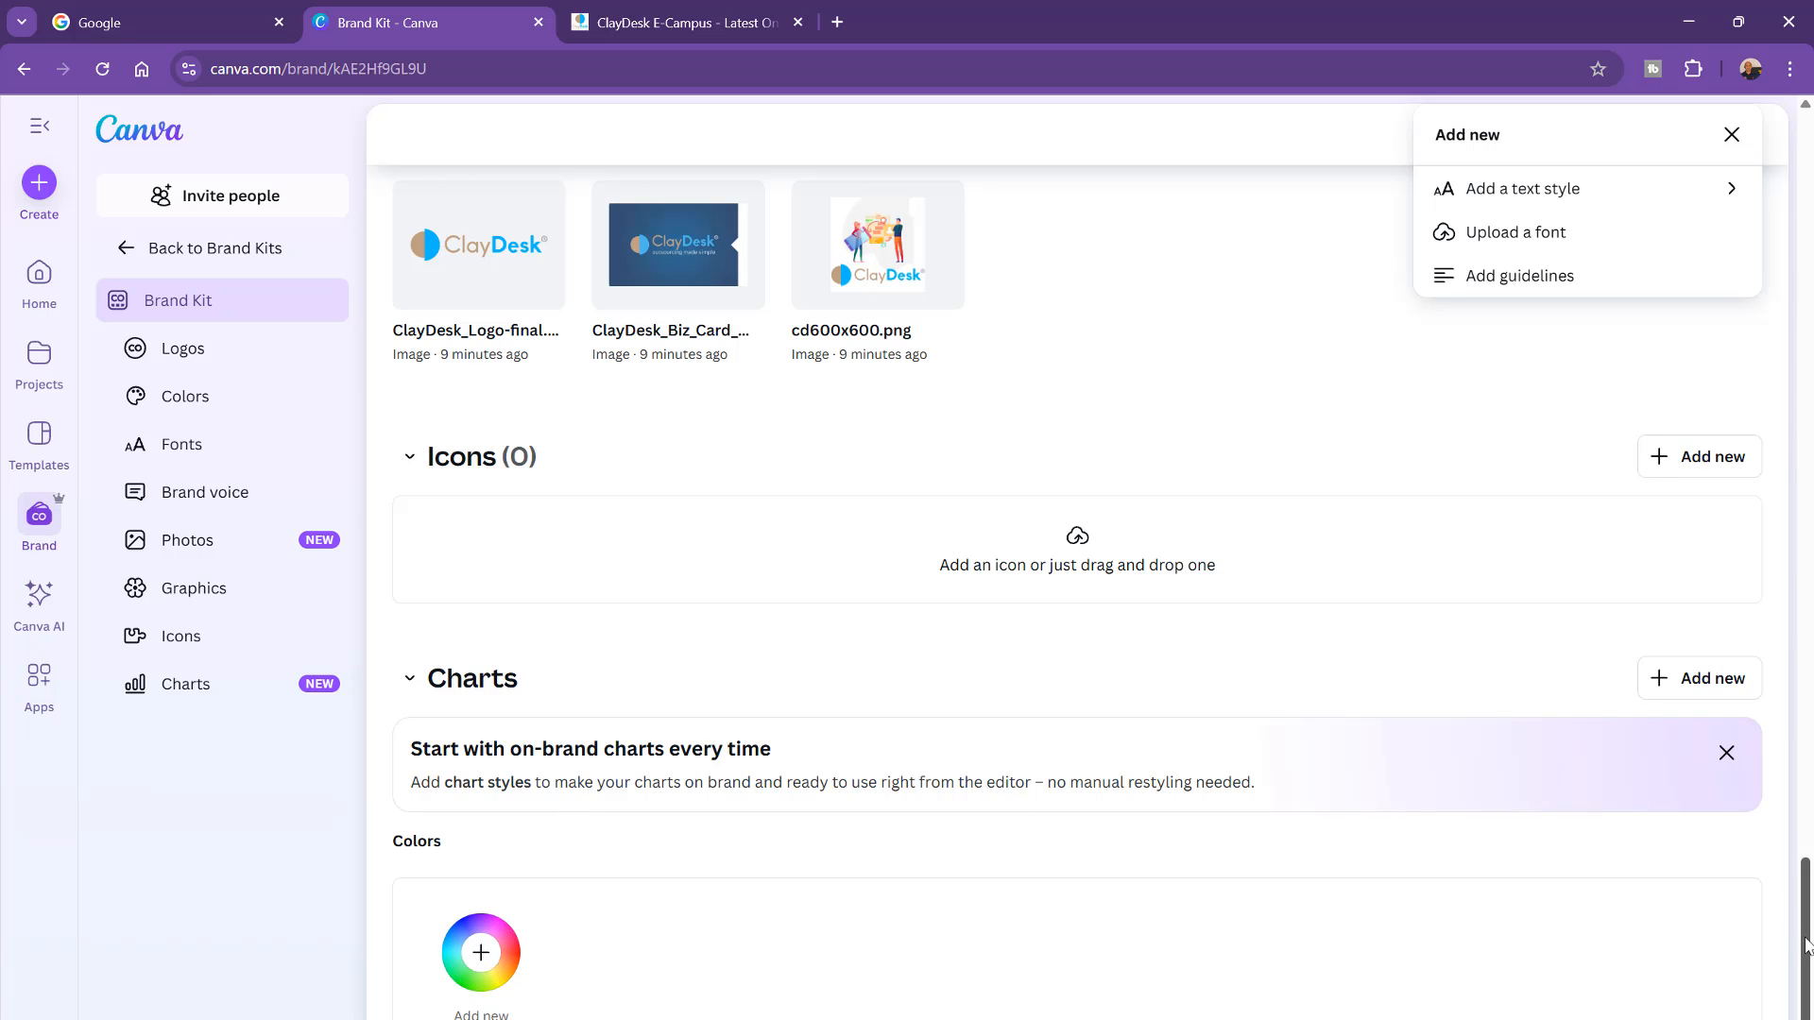
drag(1804, 938, 1812, 168)
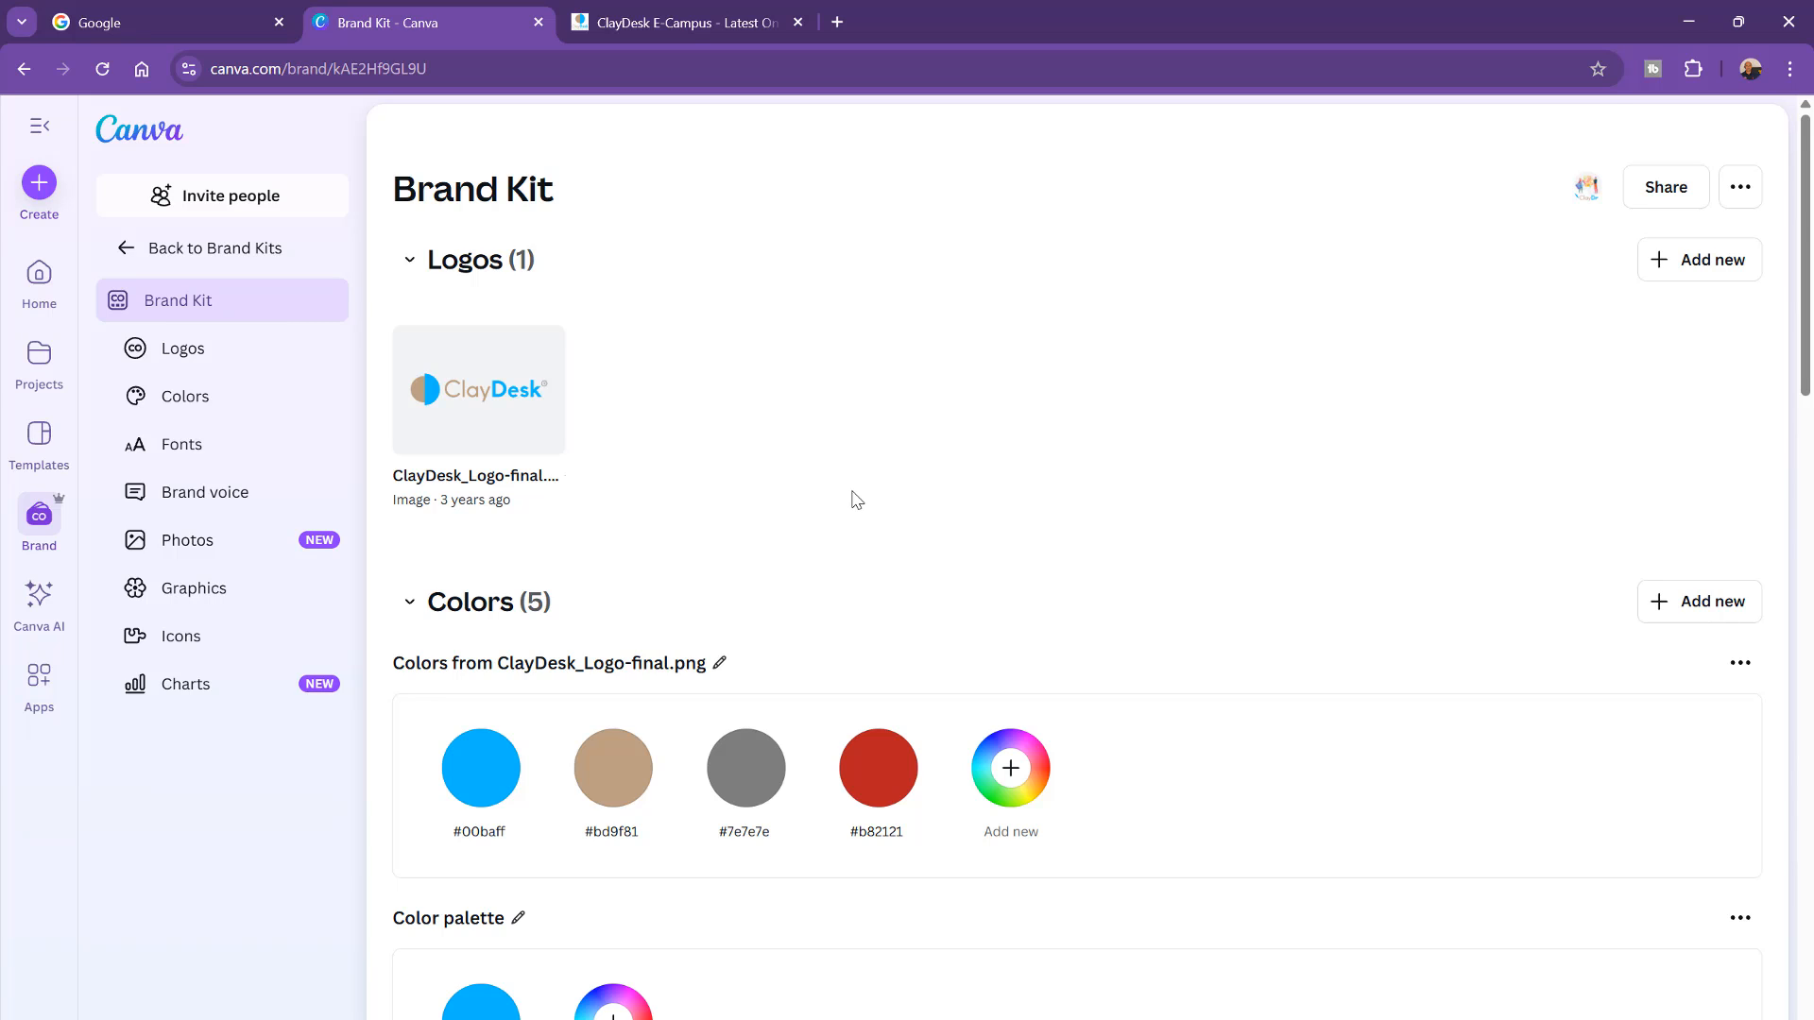
Step: Jump to the brand voice section and try the brand voice in a new design
click(192, 355)
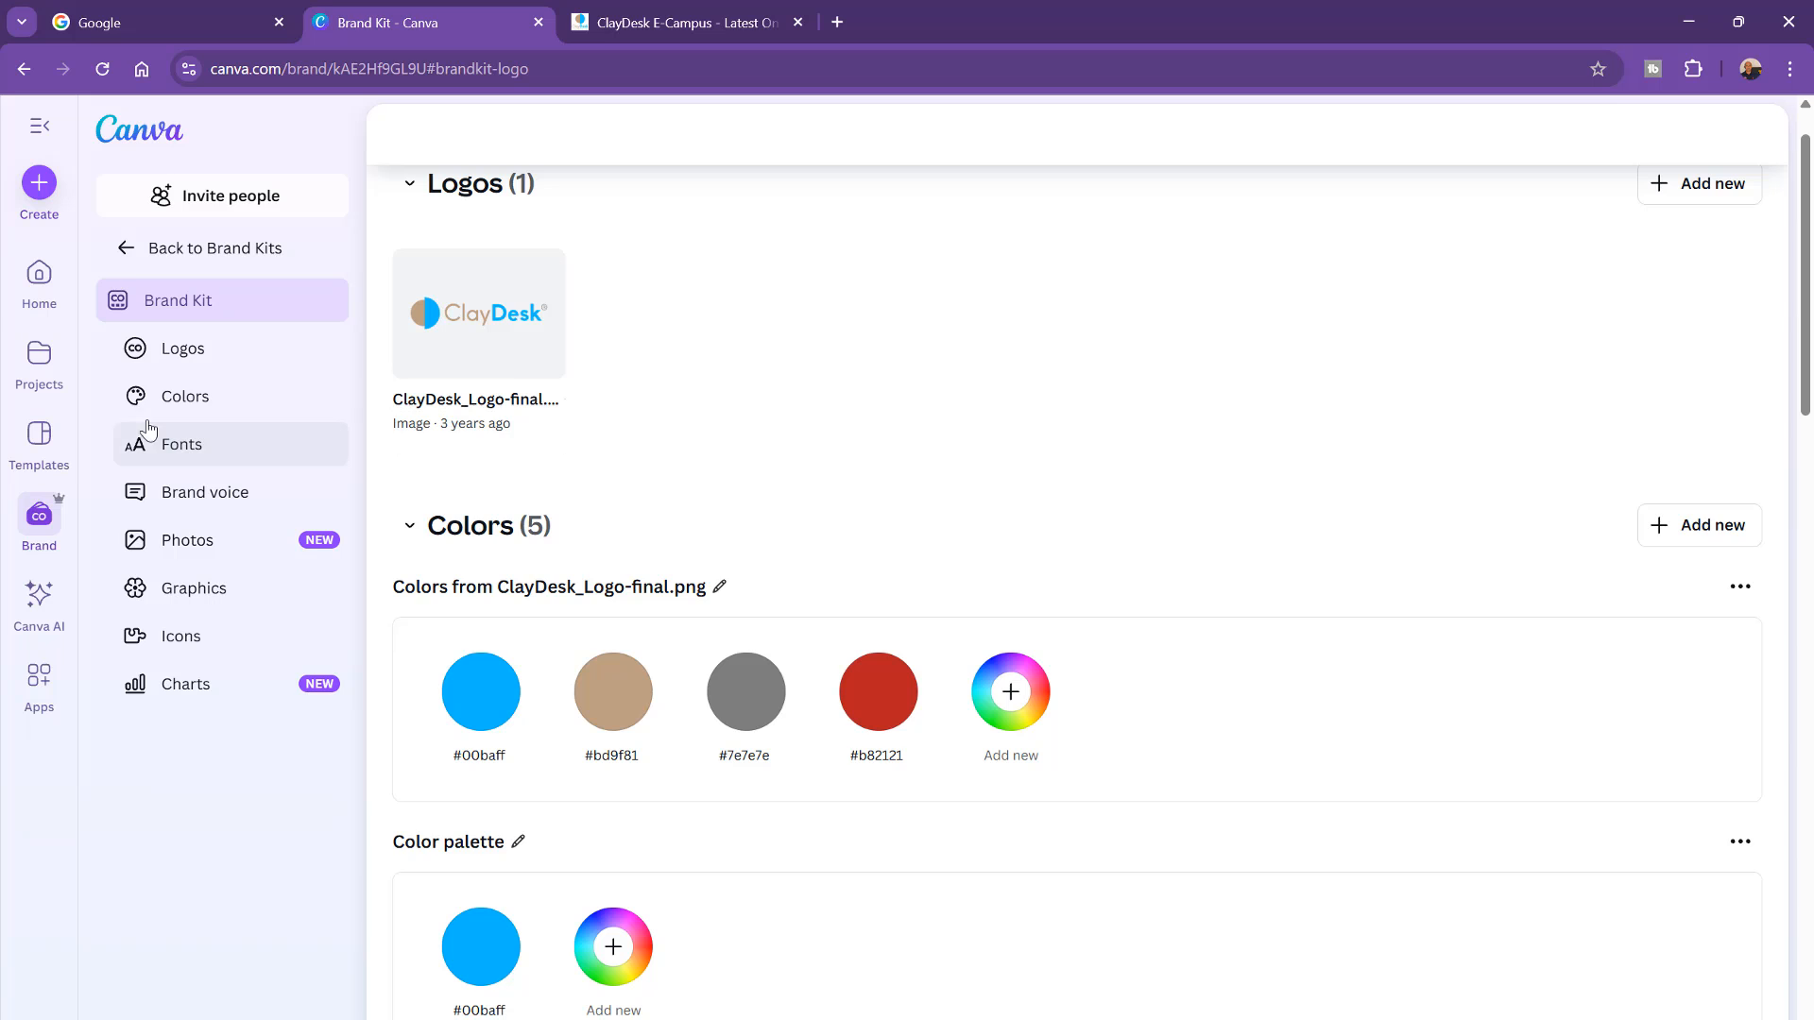
click(216, 495)
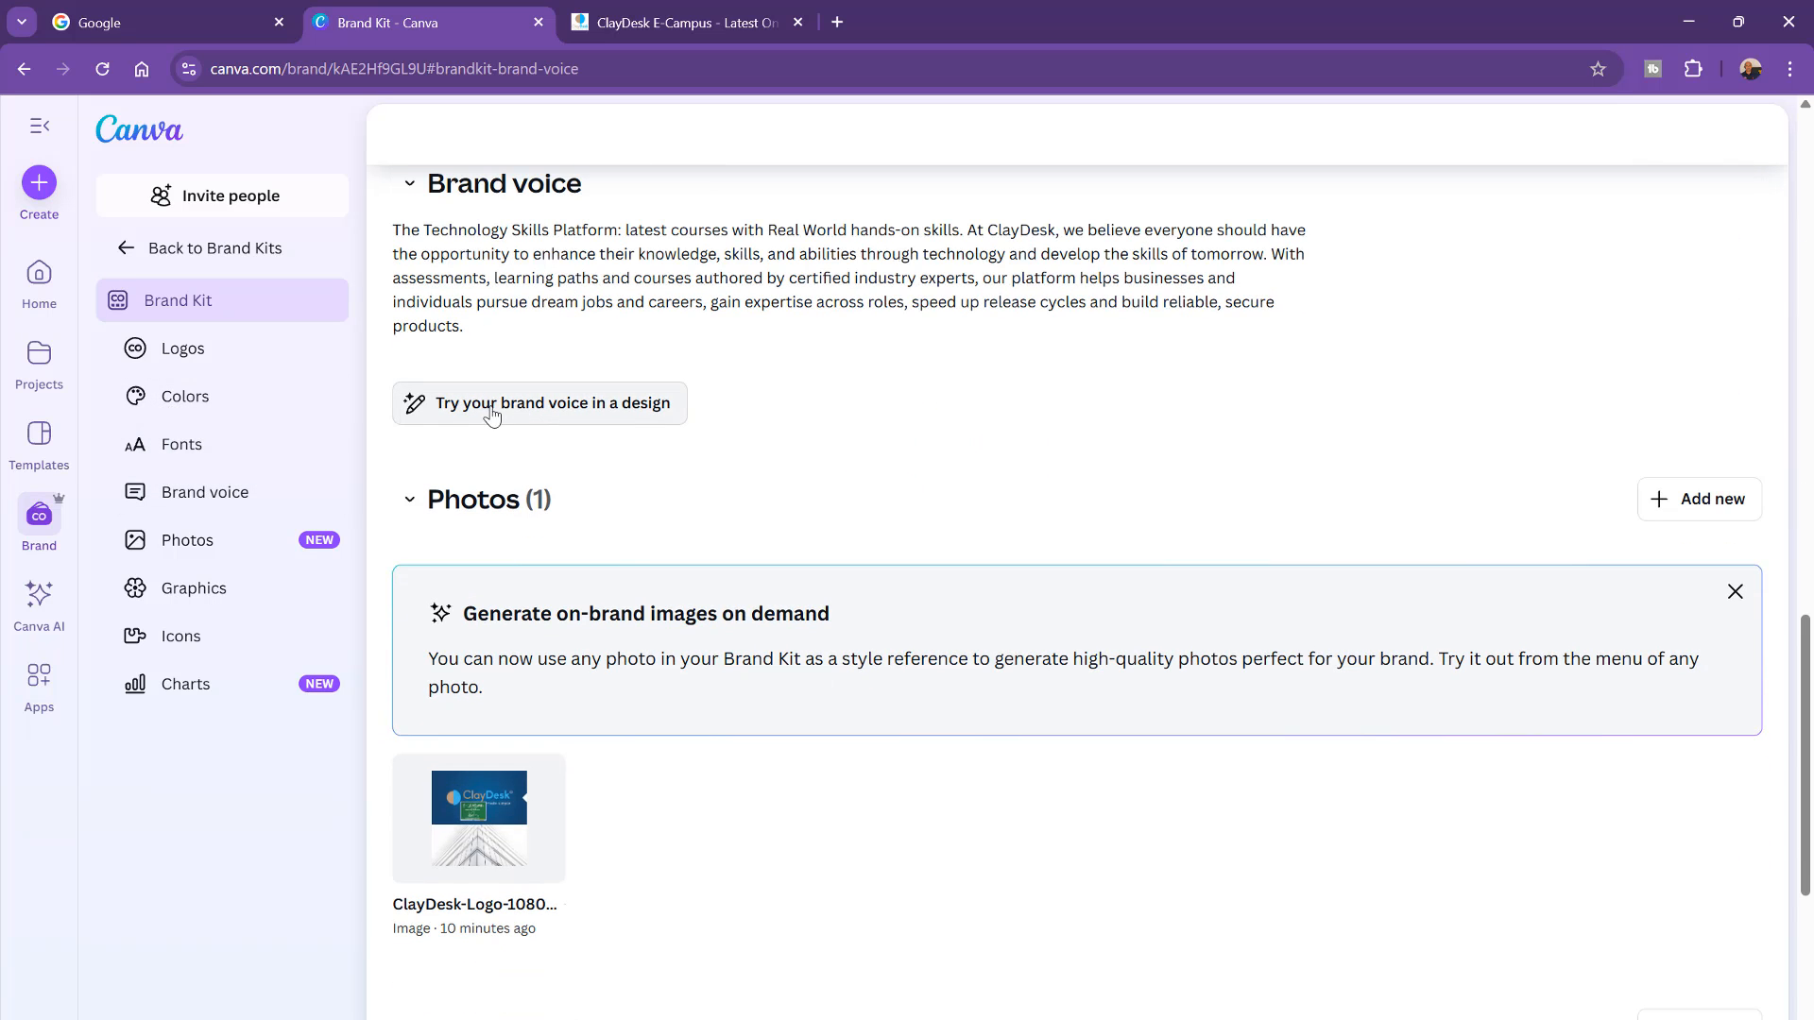
click(608, 416)
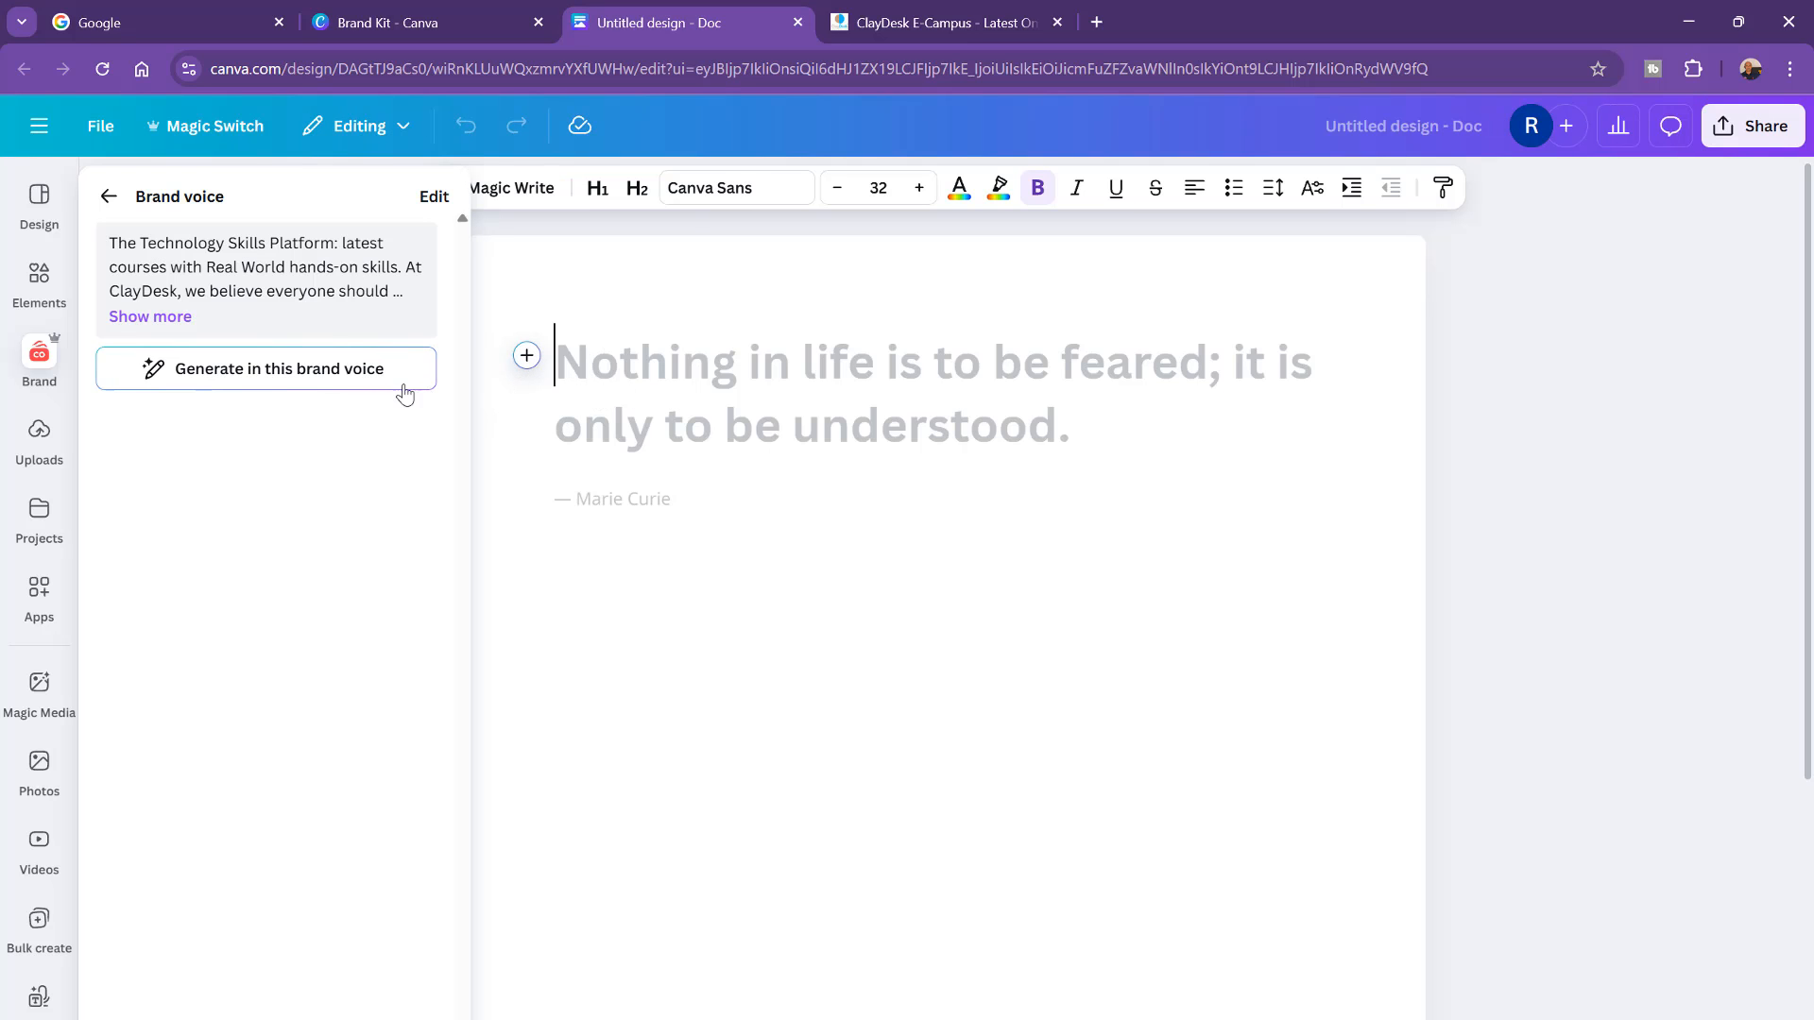
Step: Generate text in the brand voice with the prompt 'write a facebook post for my new course "Brand Management With Generative AI"'
click(309, 382)
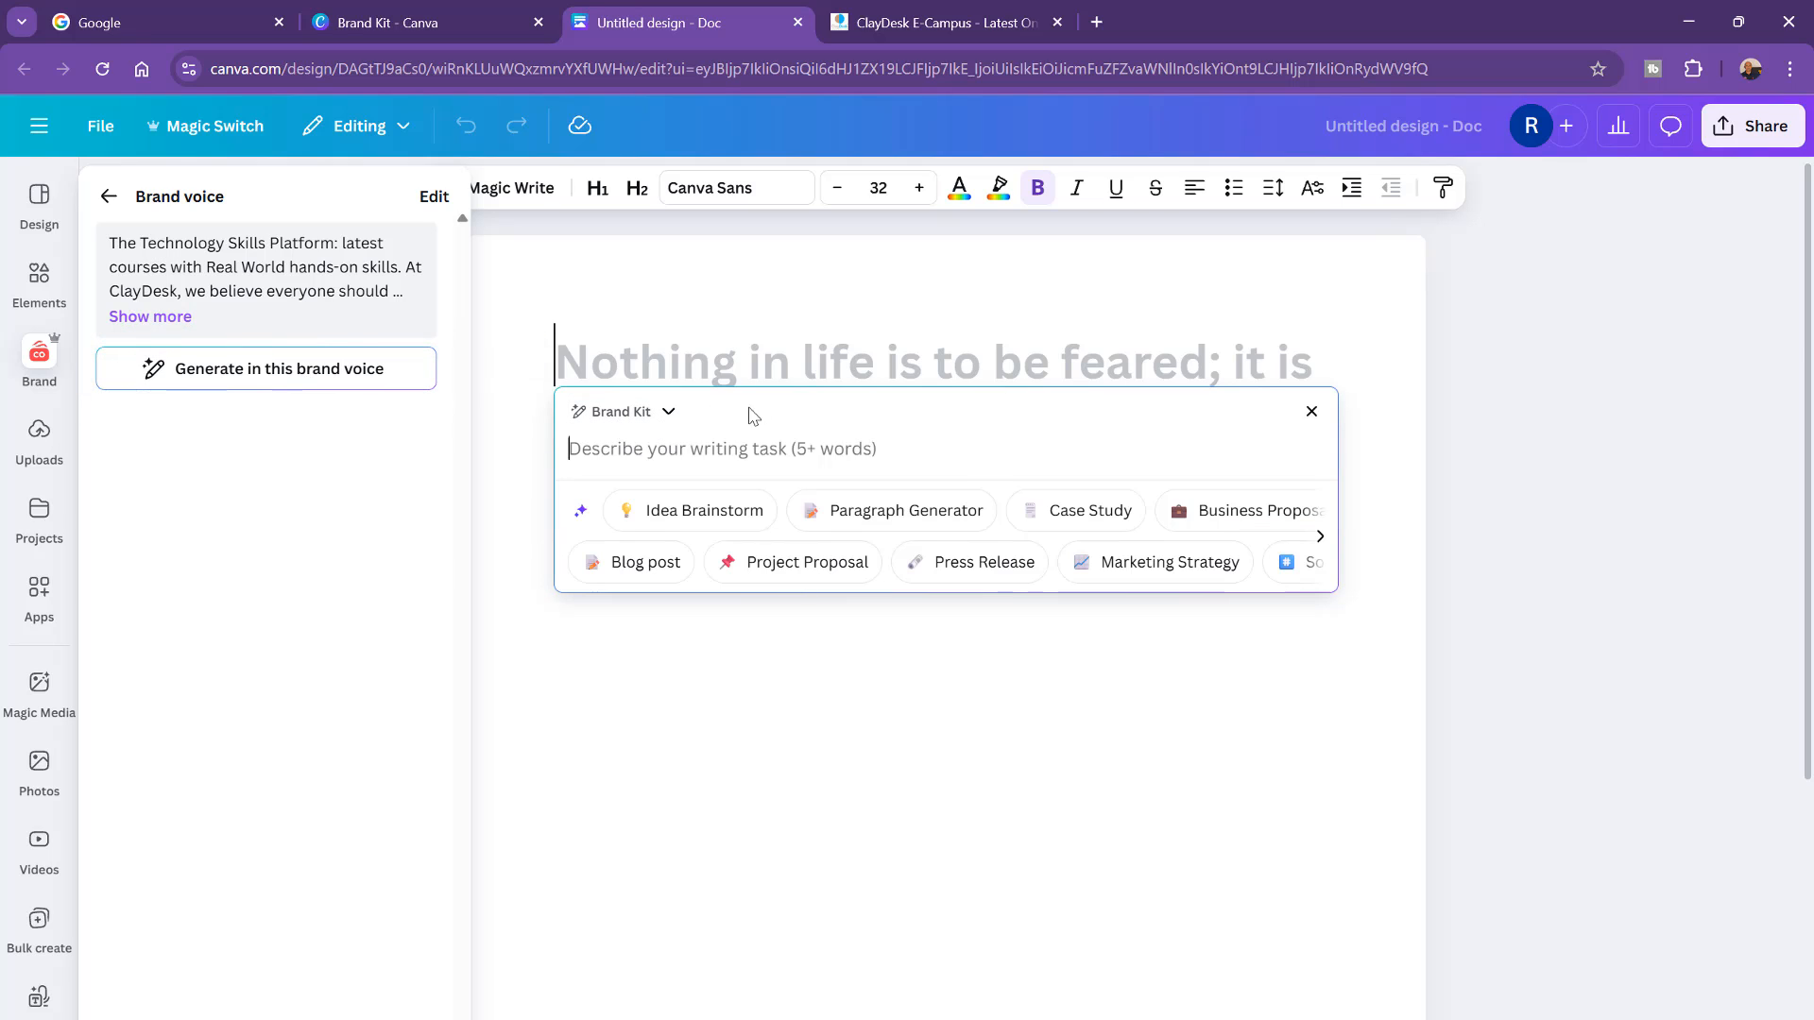
click(608, 454)
click(630, 458)
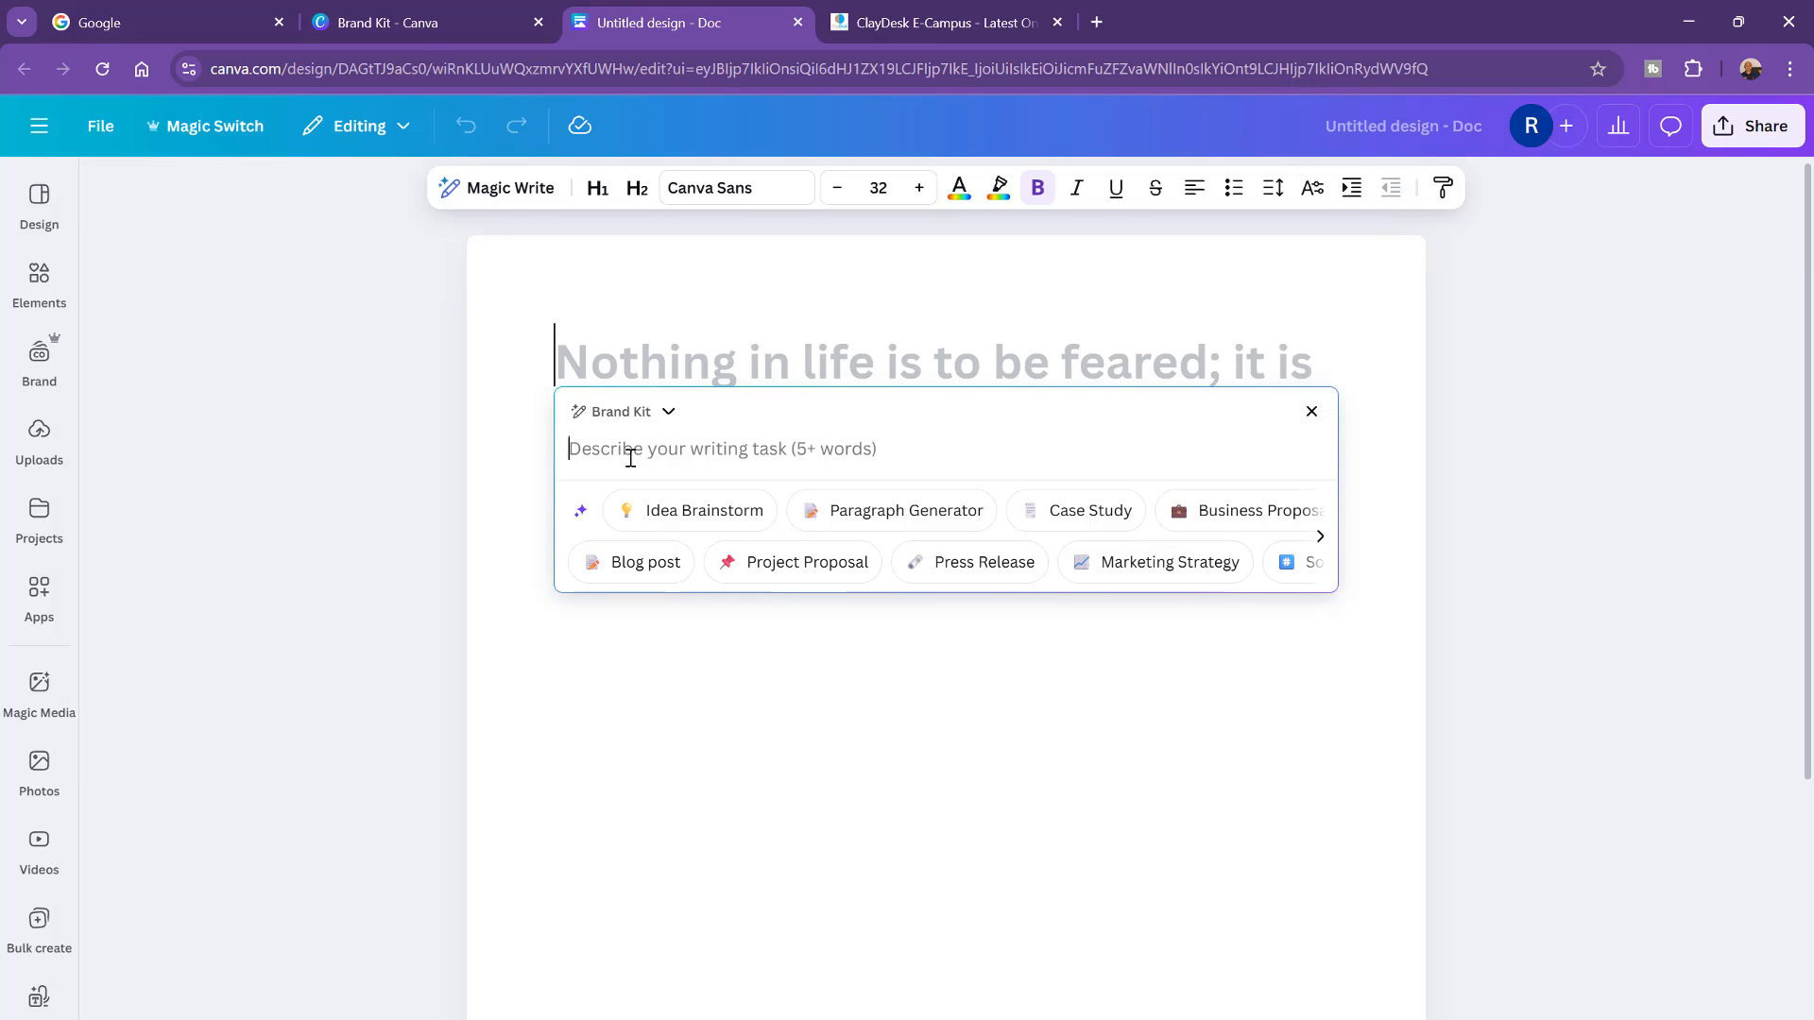
text(write a)
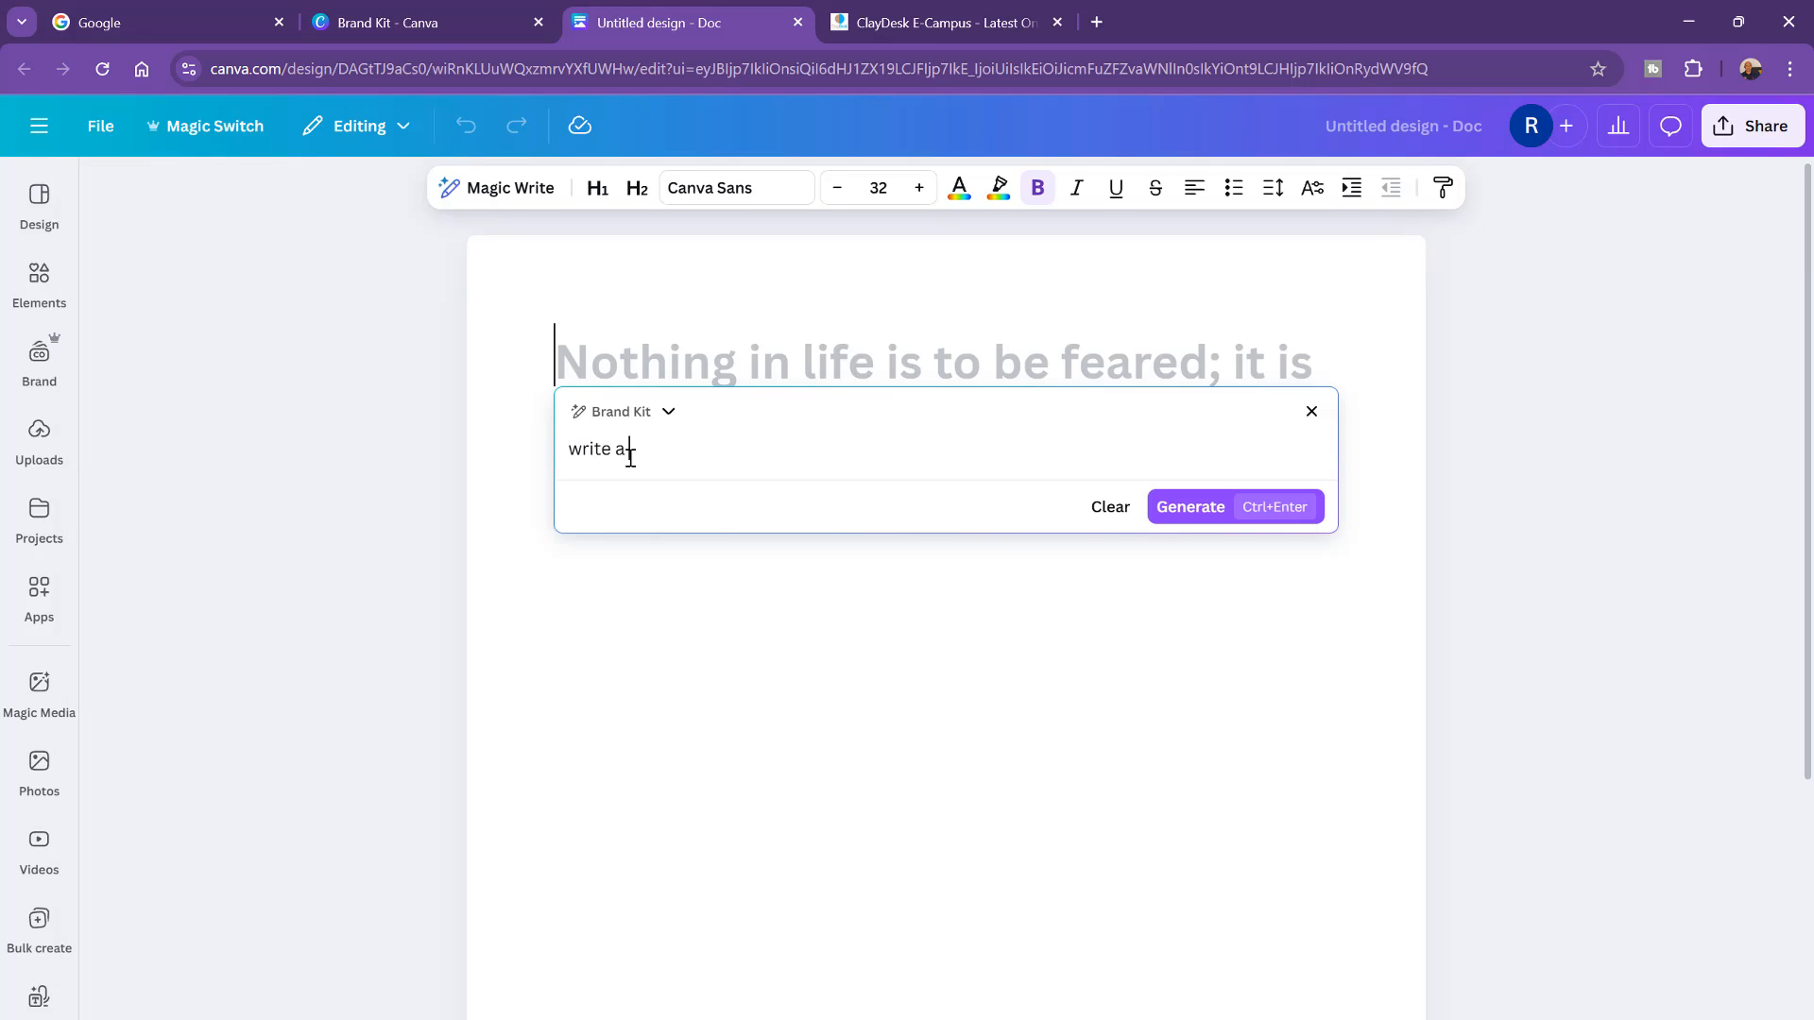
text( facebook post for my new cour)
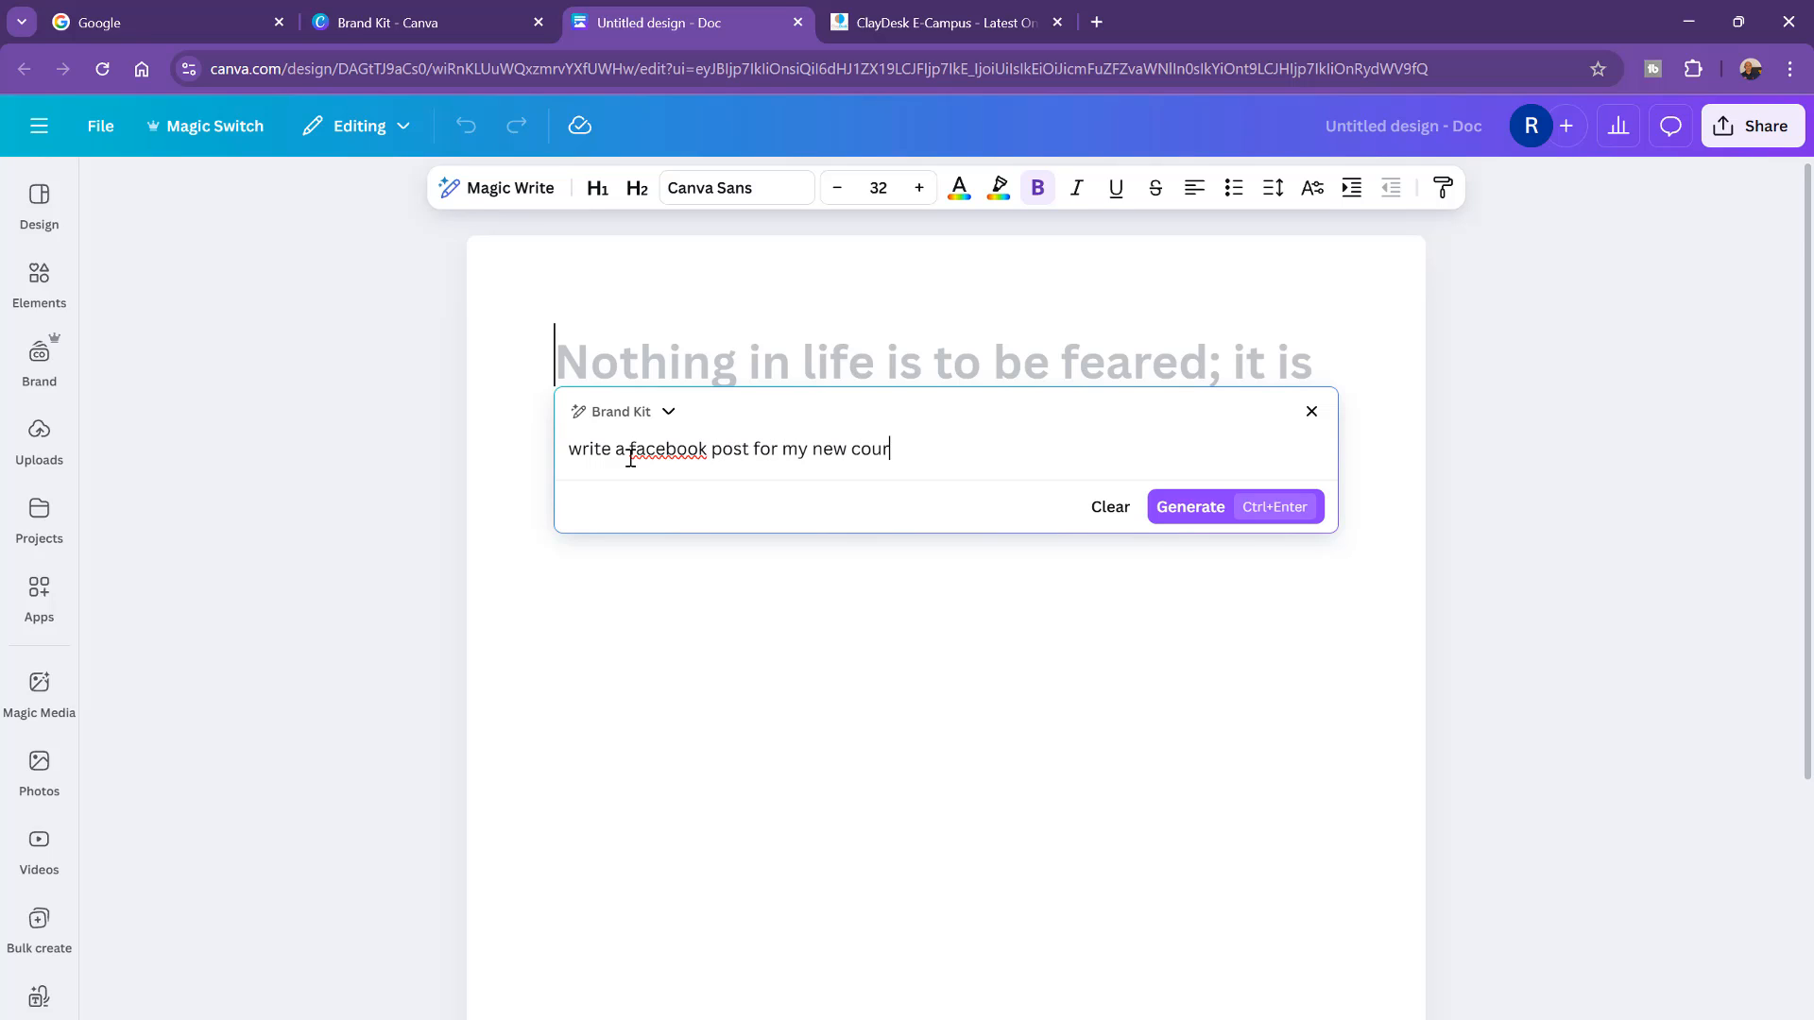
text(se "Brand Manageme)
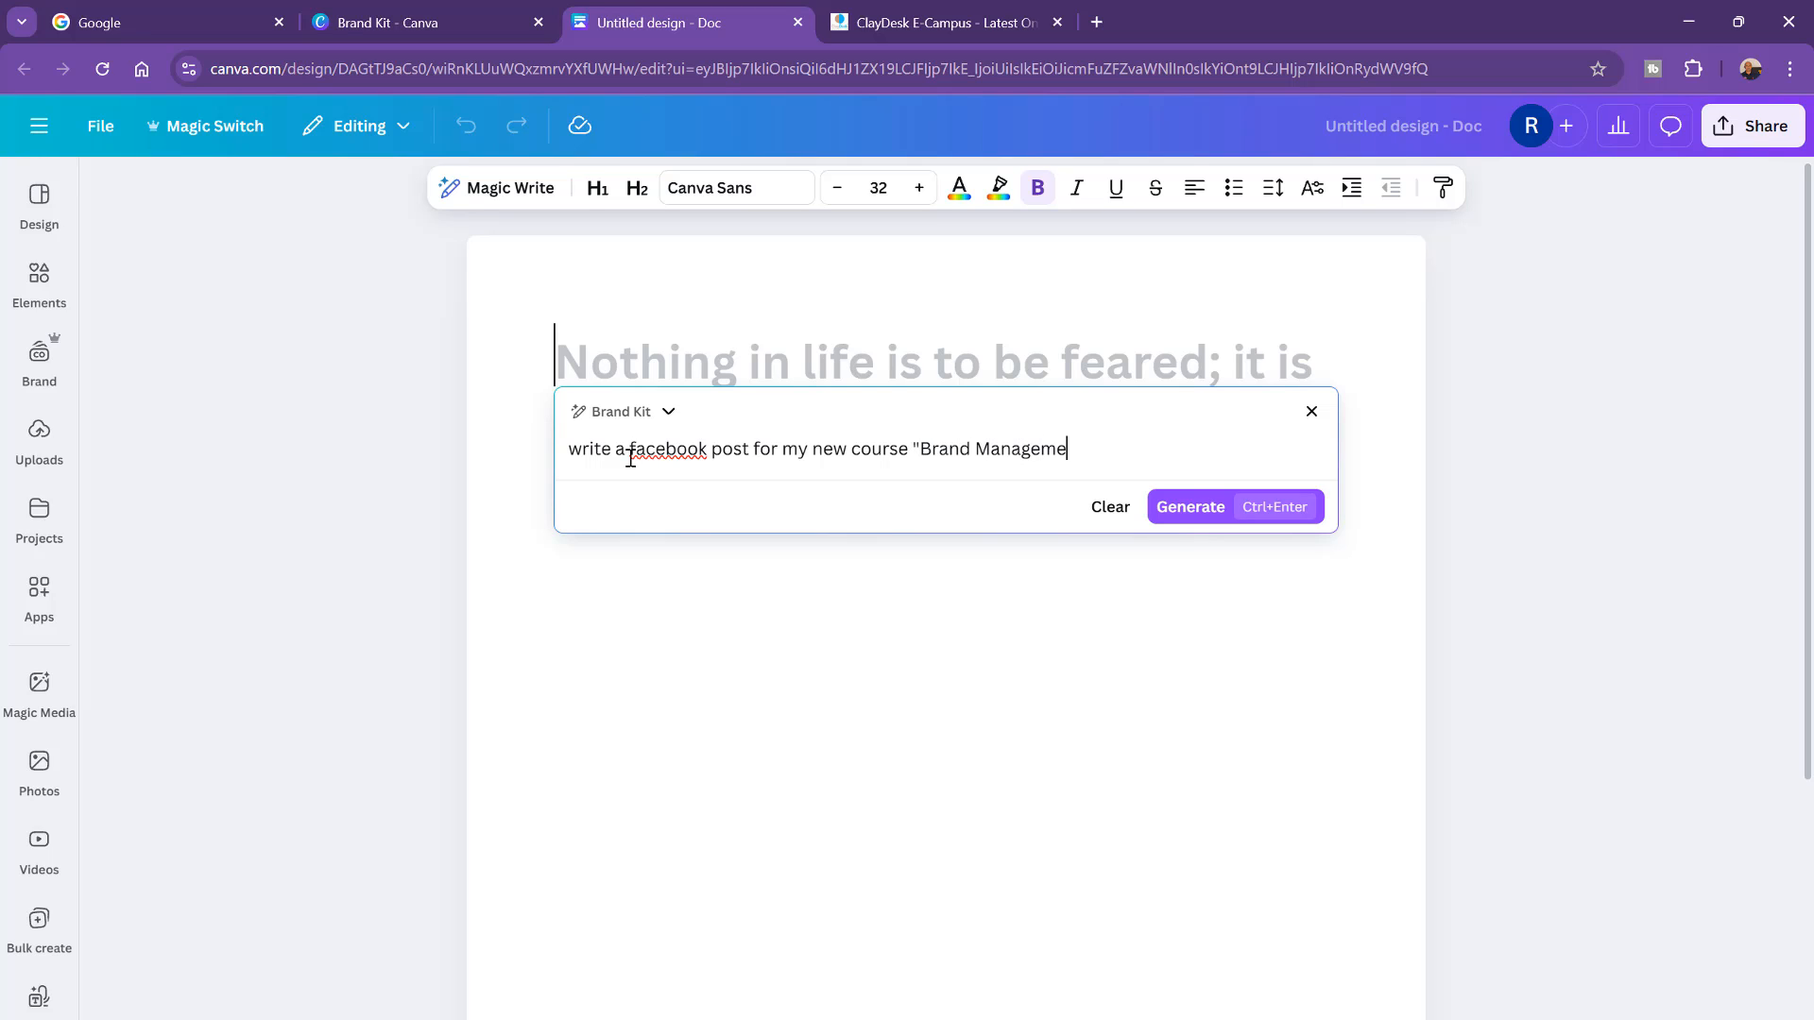
text(nt With Generative AI")
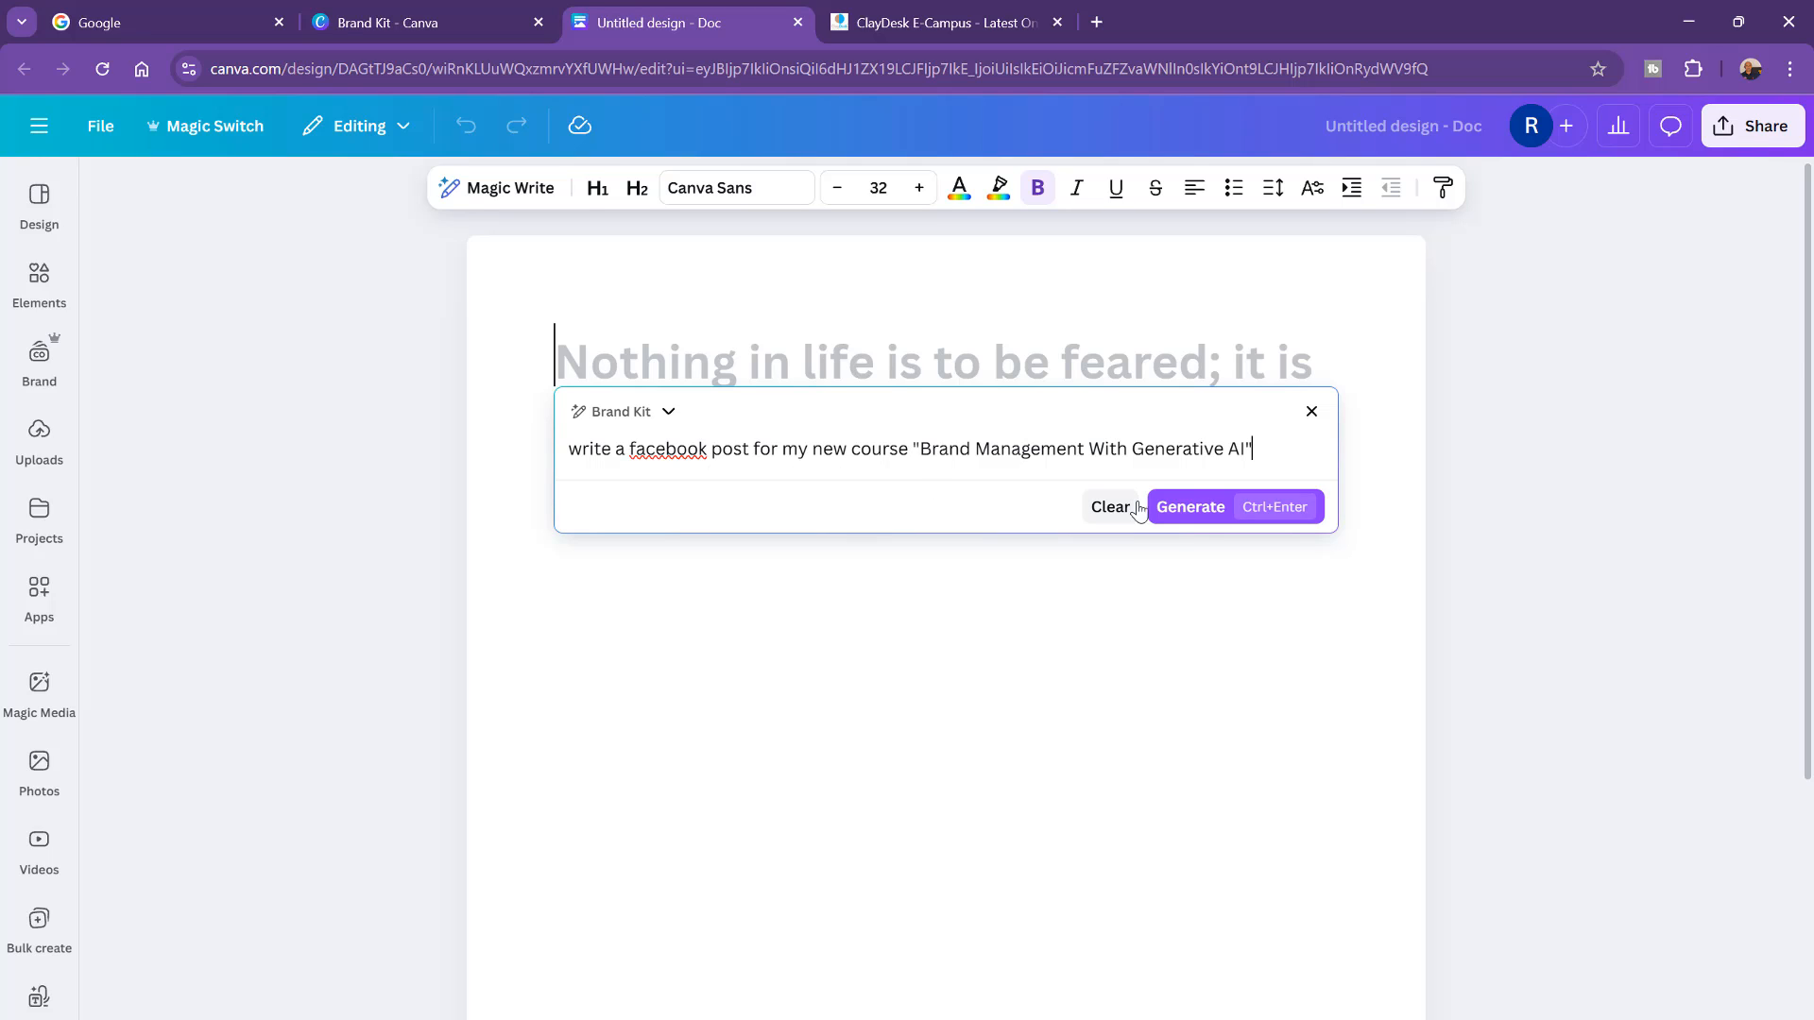
click(1182, 519)
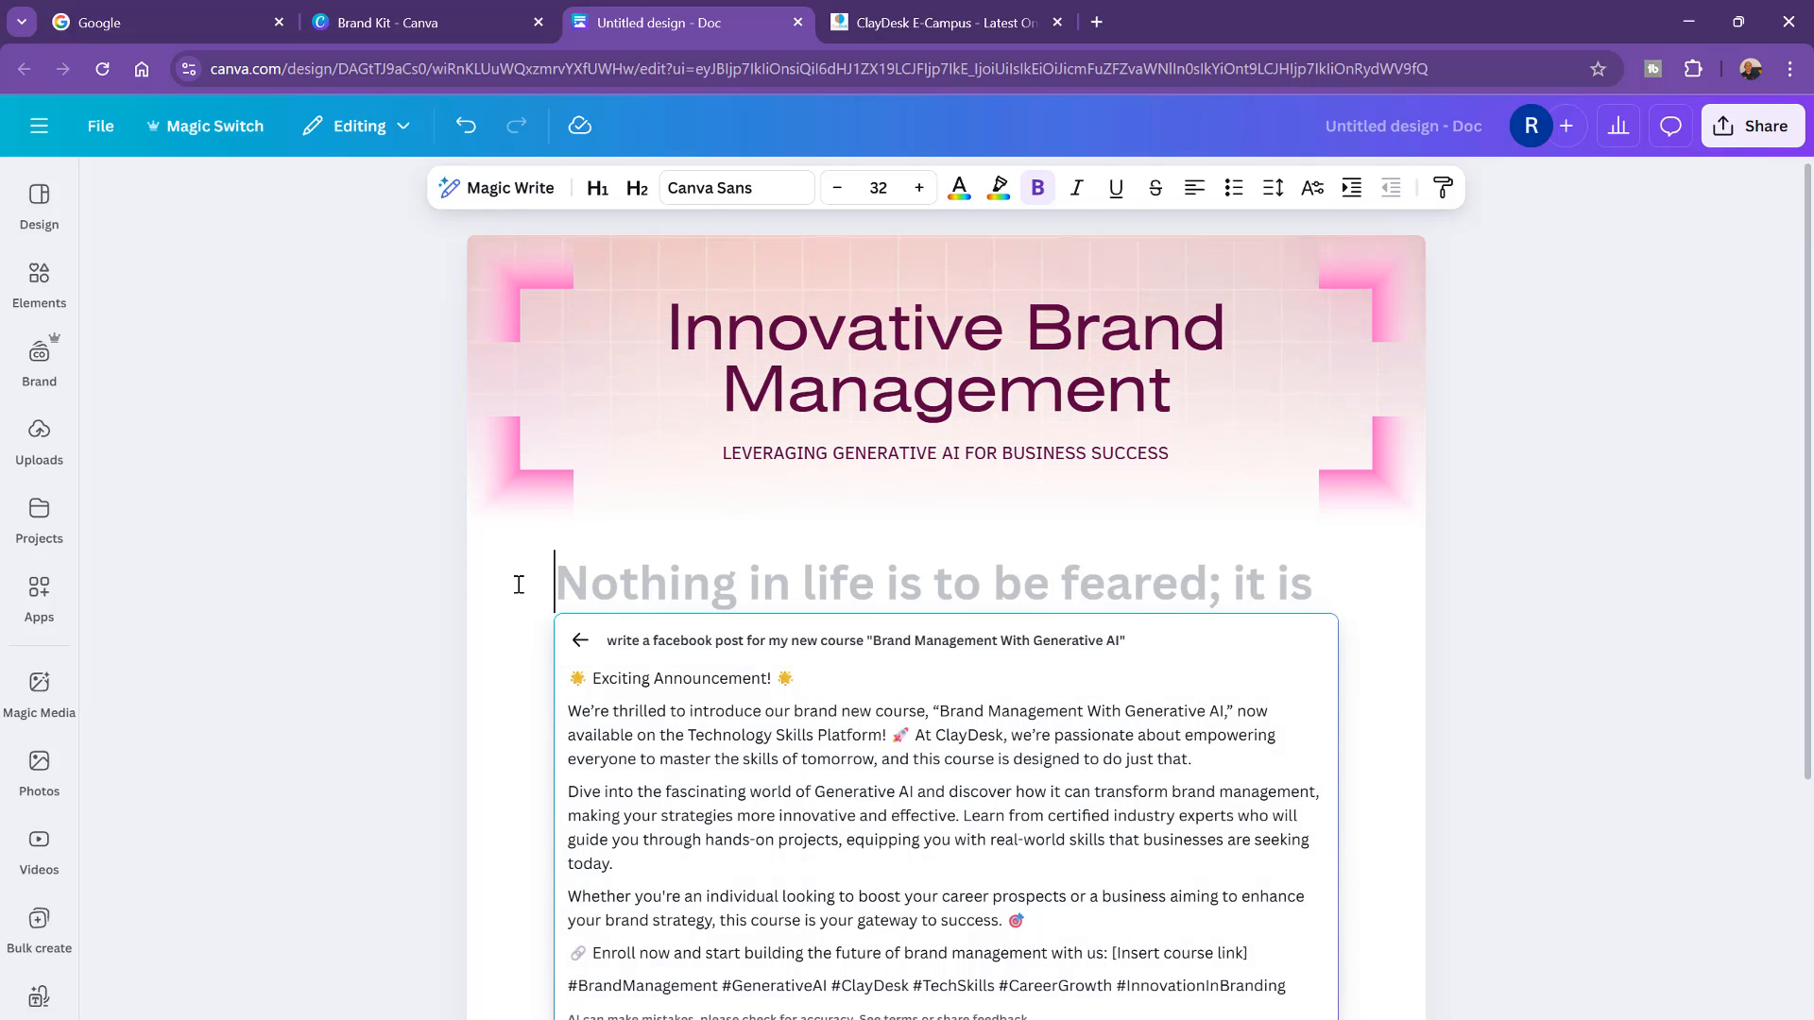
Step: Read through the generated Facebook post and close the result
drag(604, 681, 742, 680)
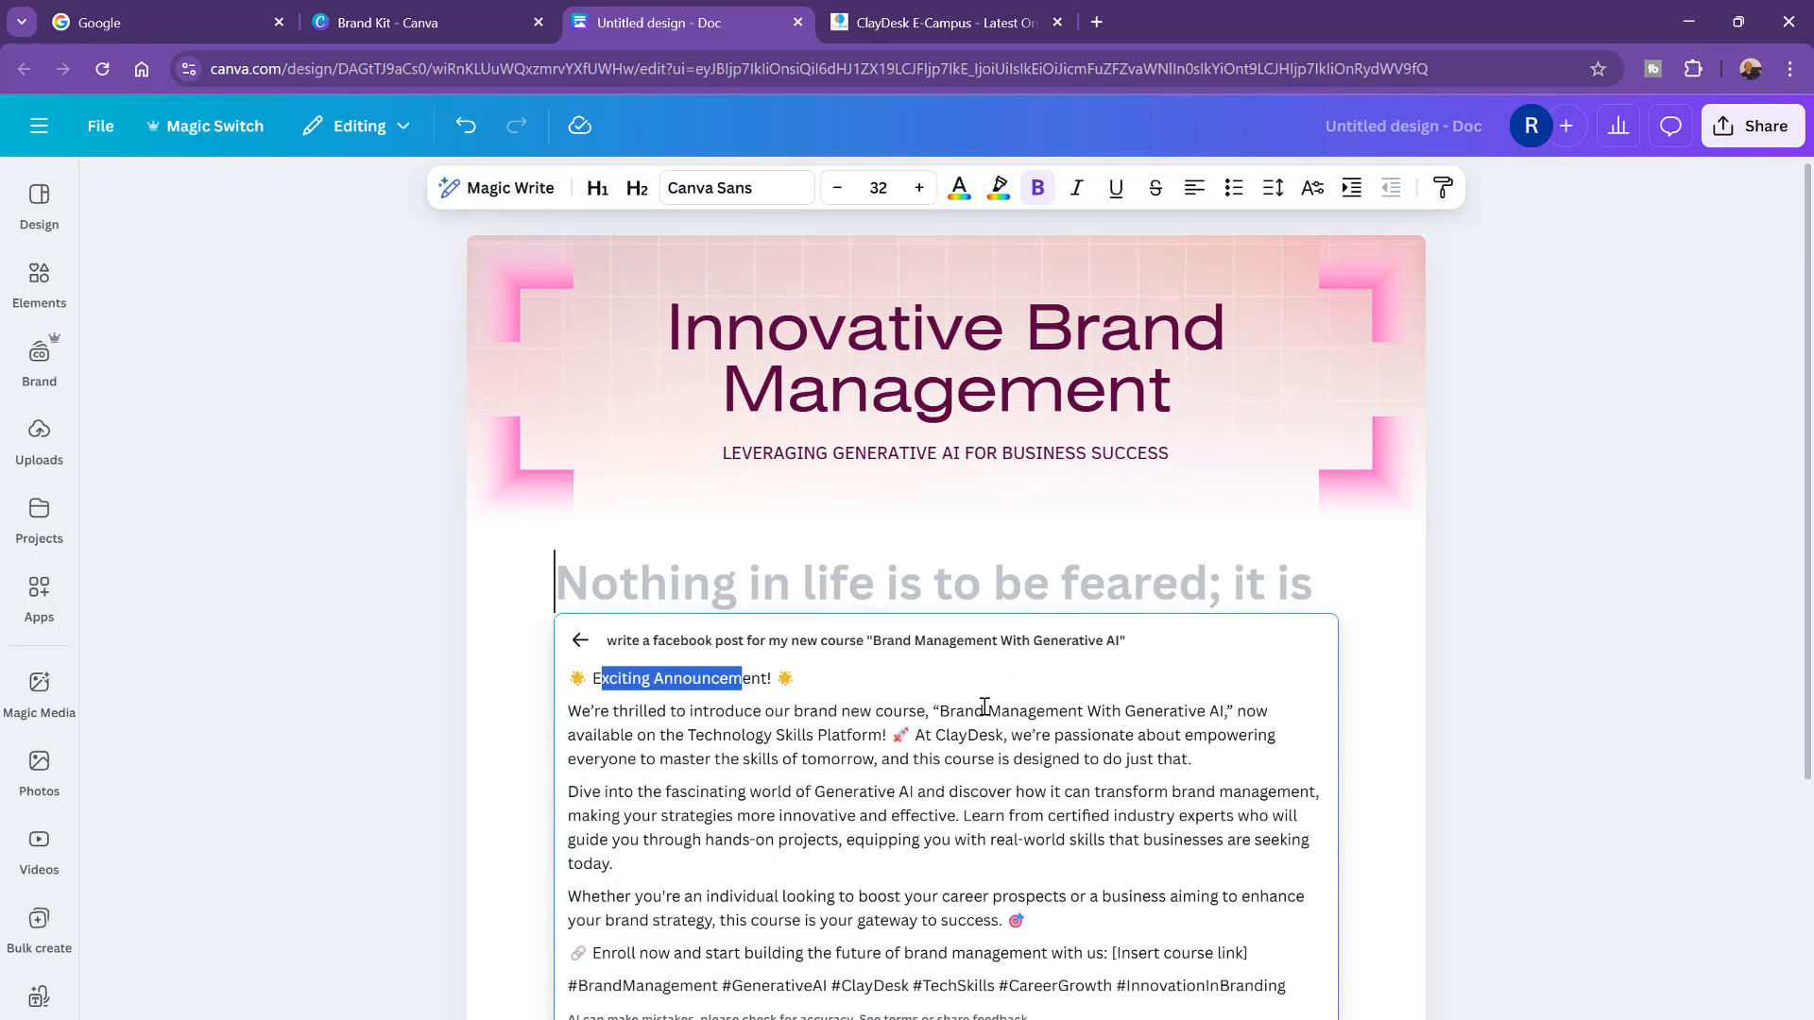
click(637, 743)
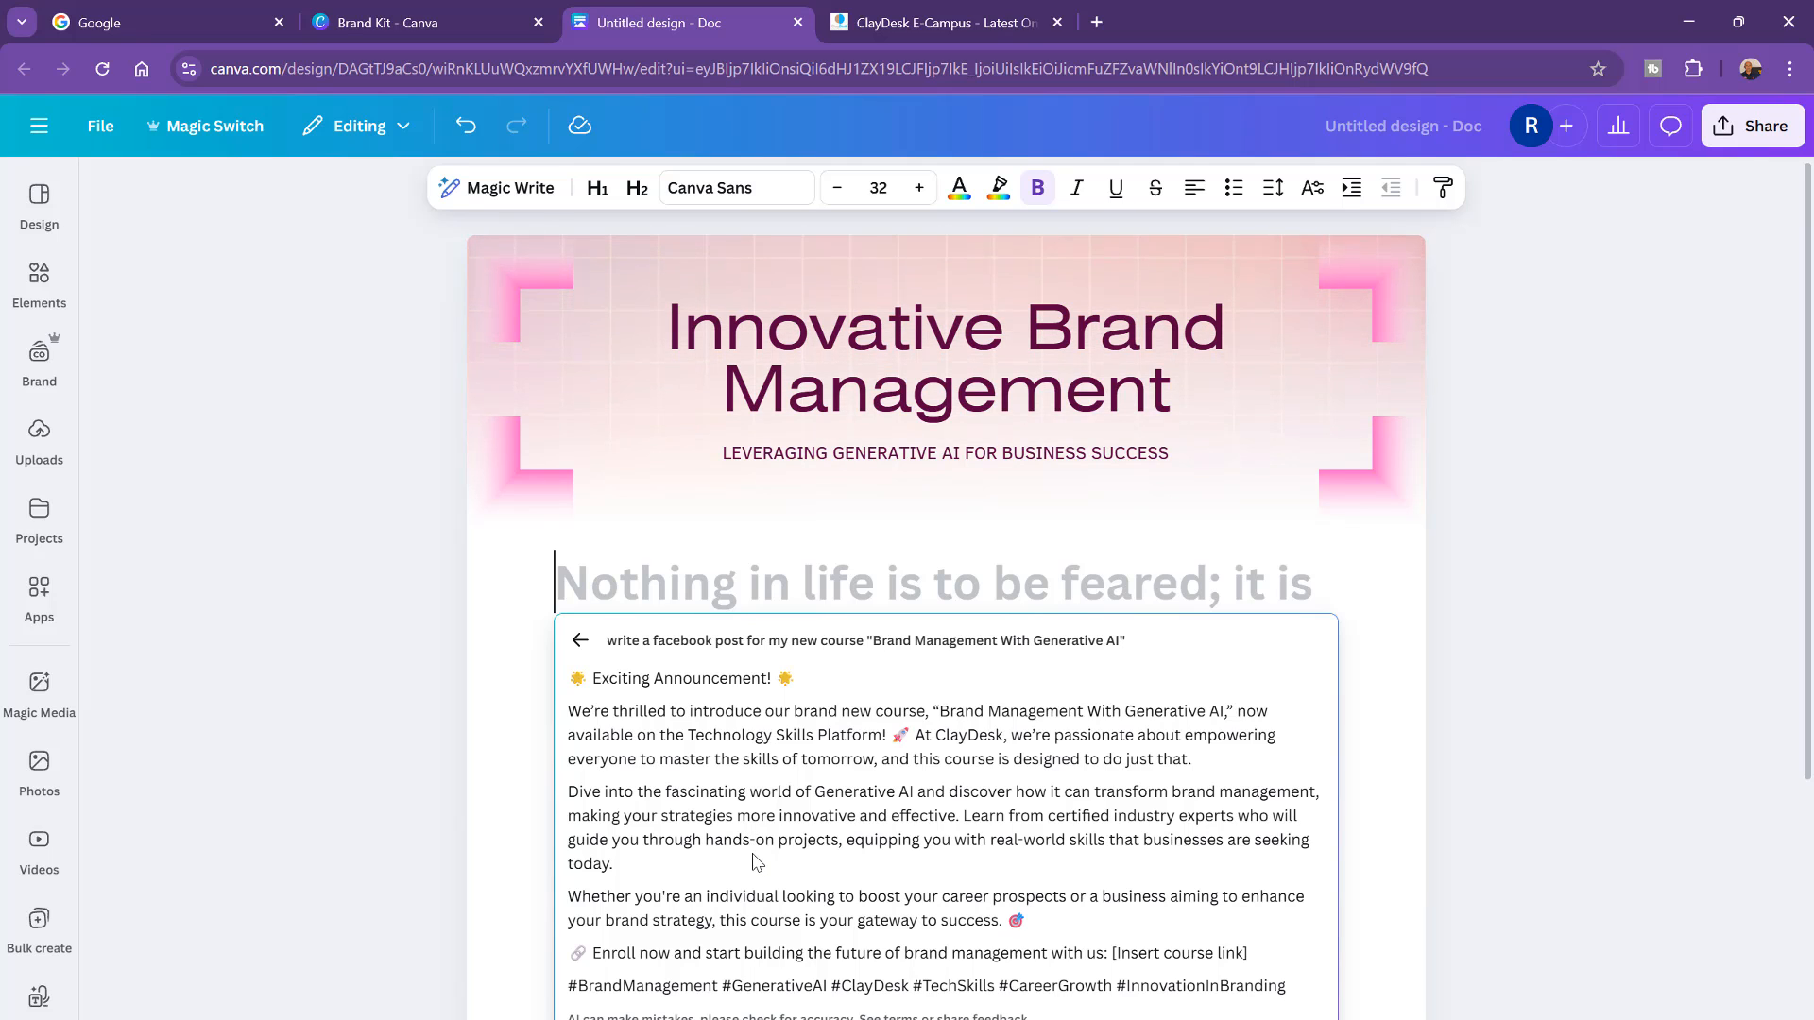
drag(1028, 988, 710, 983)
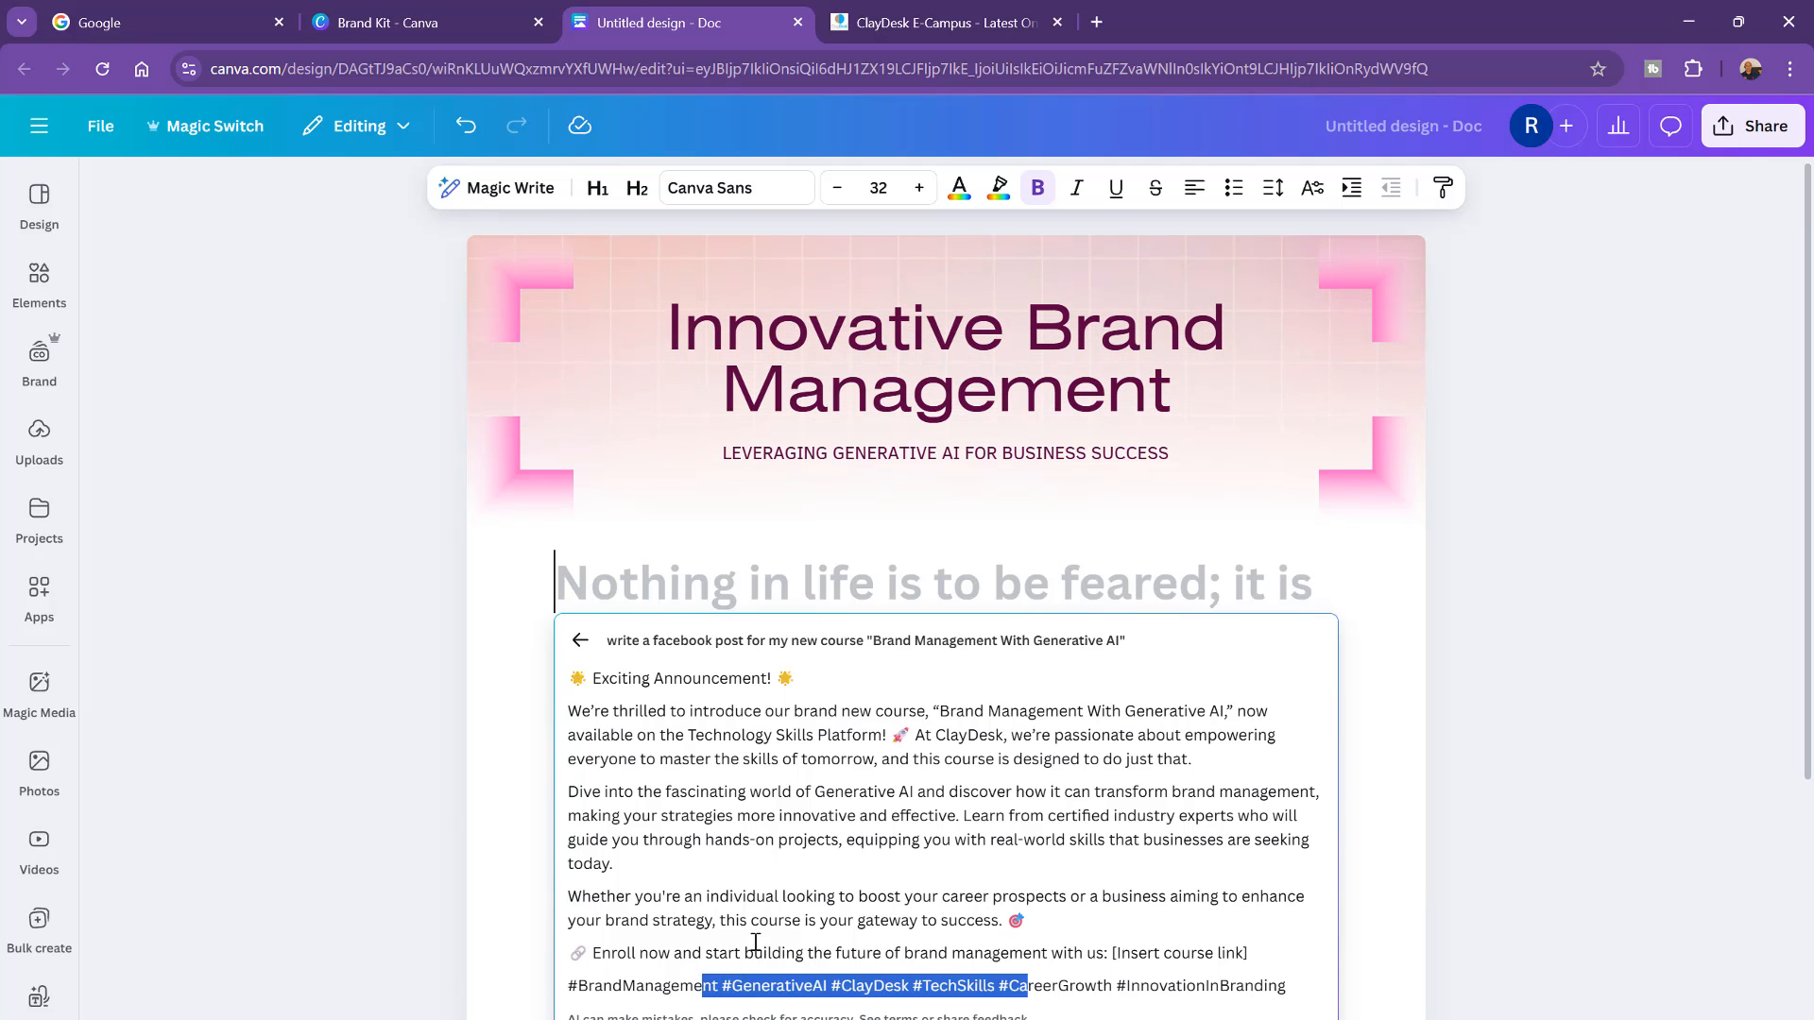
click(758, 949)
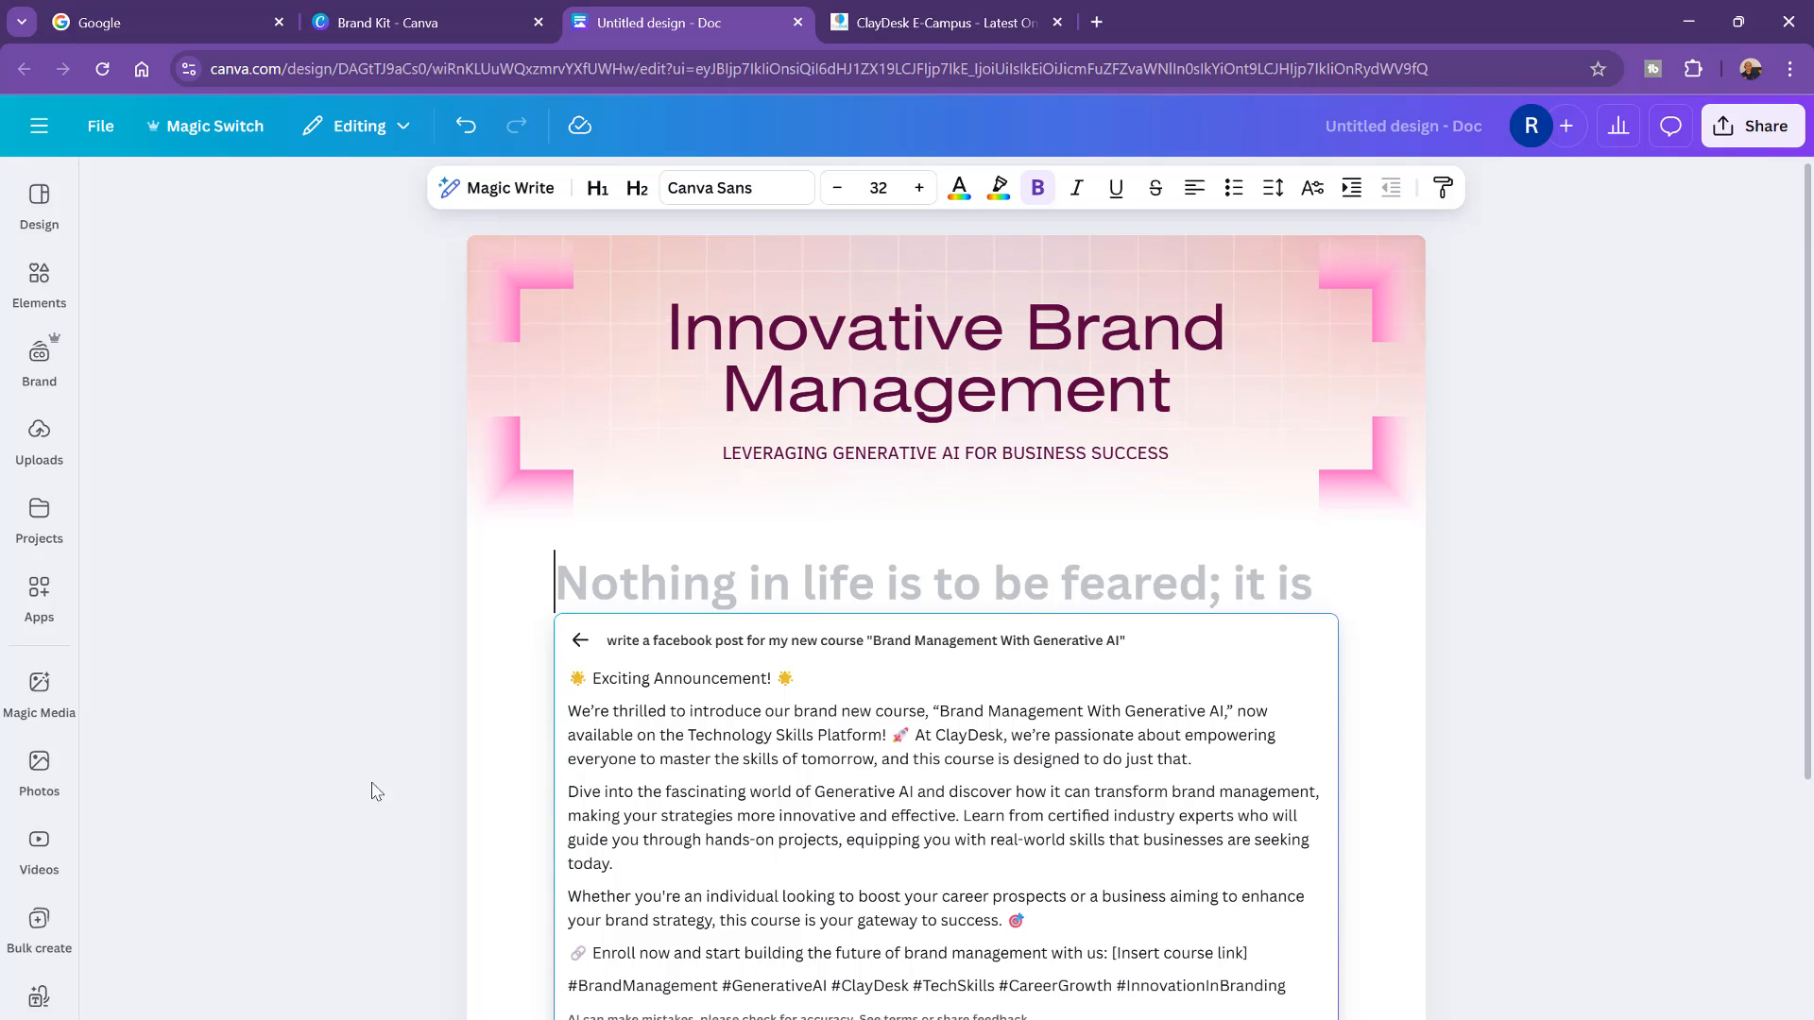
click(39, 510)
drag(891, 736, 925, 736)
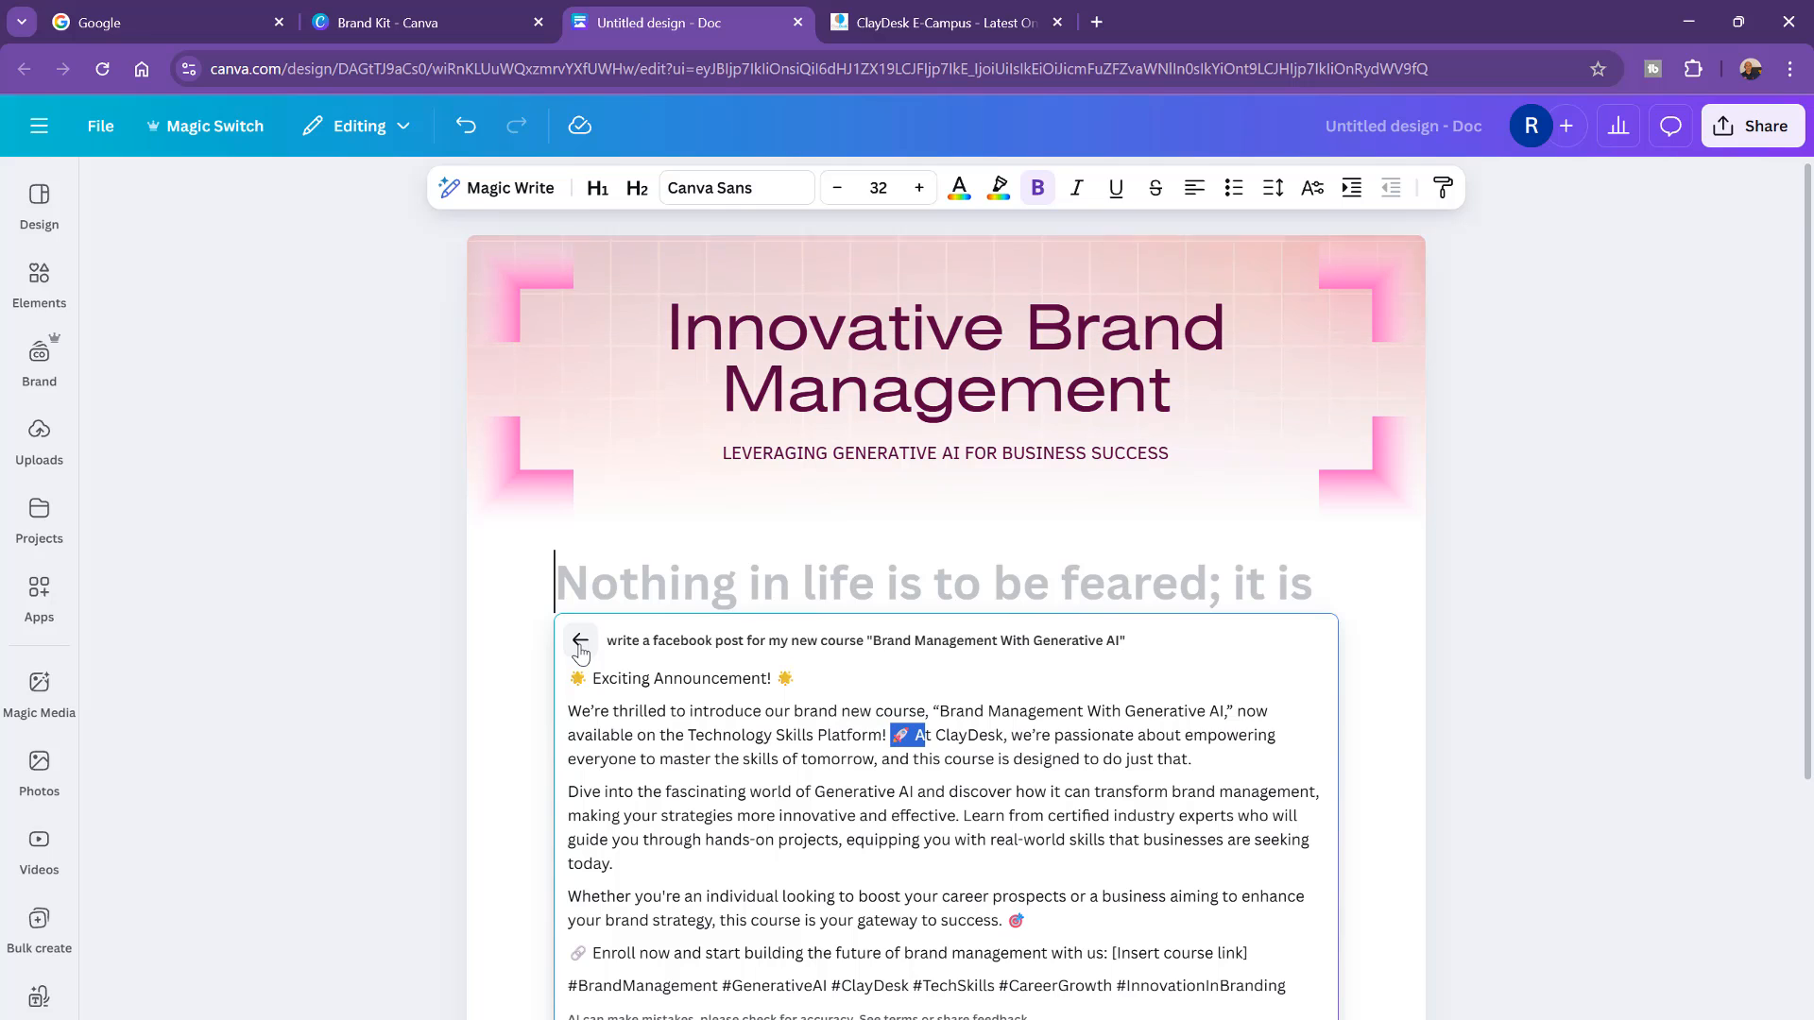
click(45, 373)
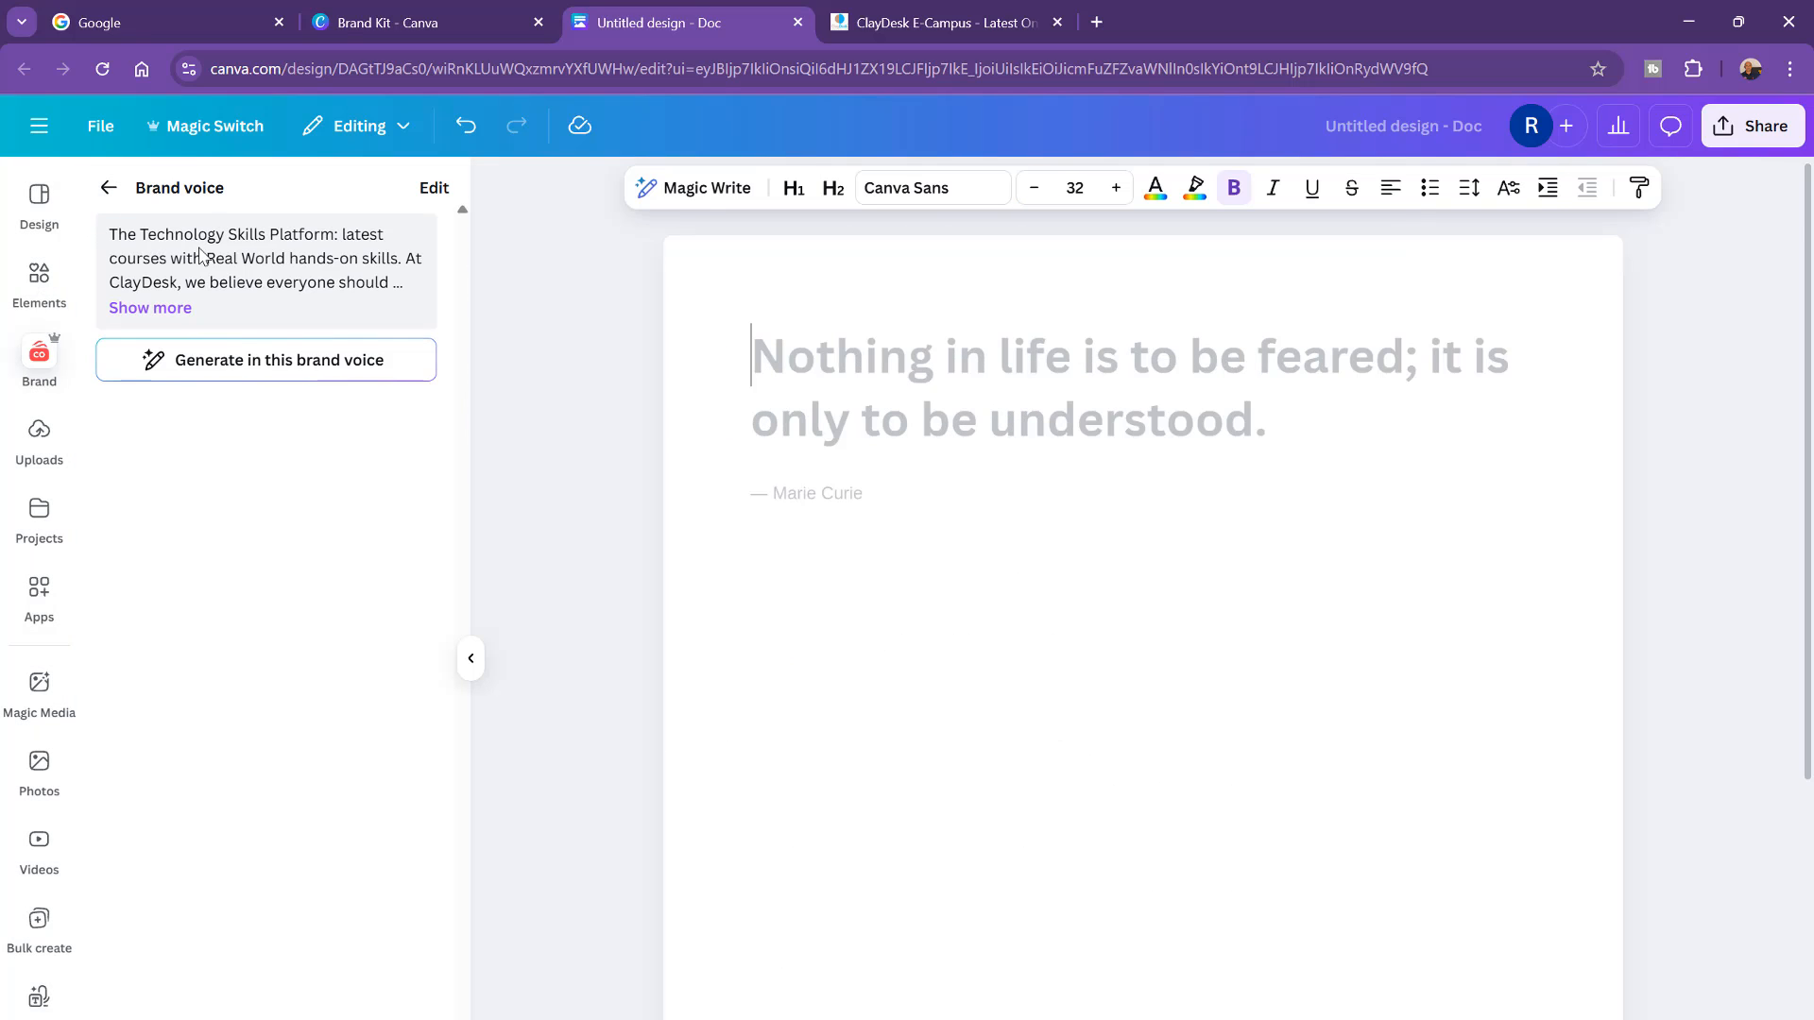
Step: Open the brand voice text for editing, return without changes and browse the Brand Kit panel
click(434, 187)
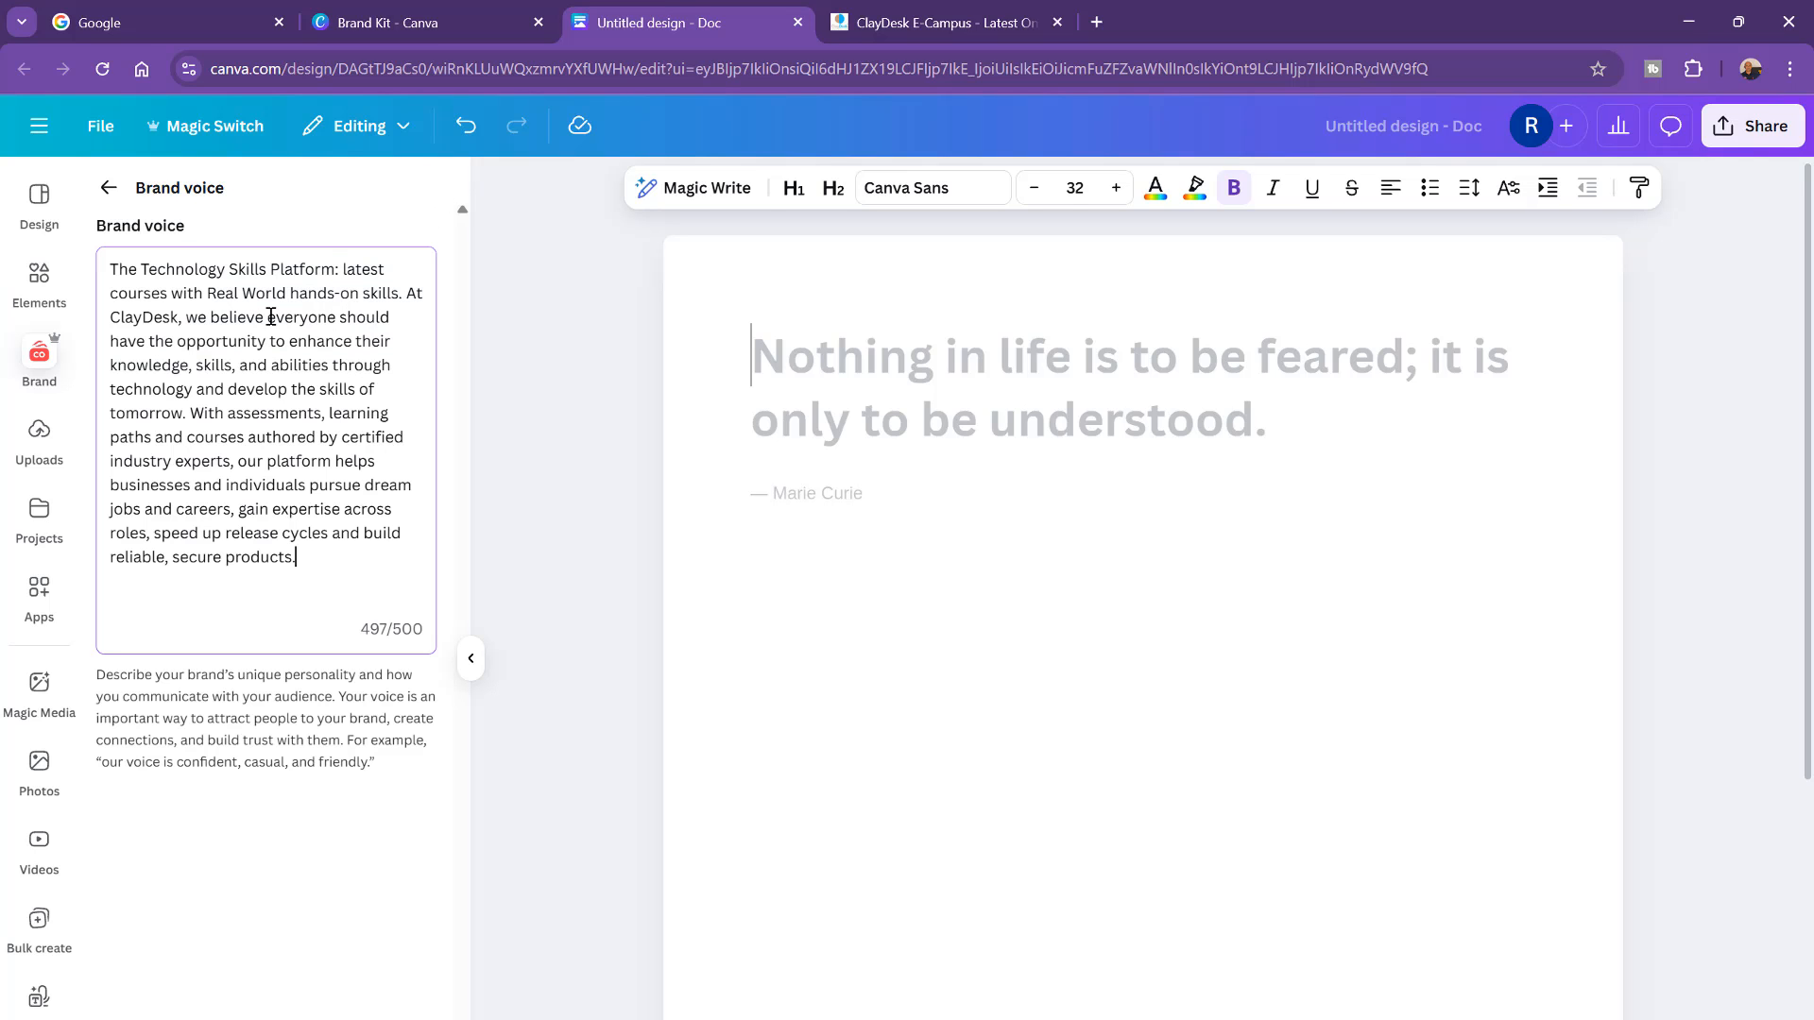
drag(314, 550, 141, 271)
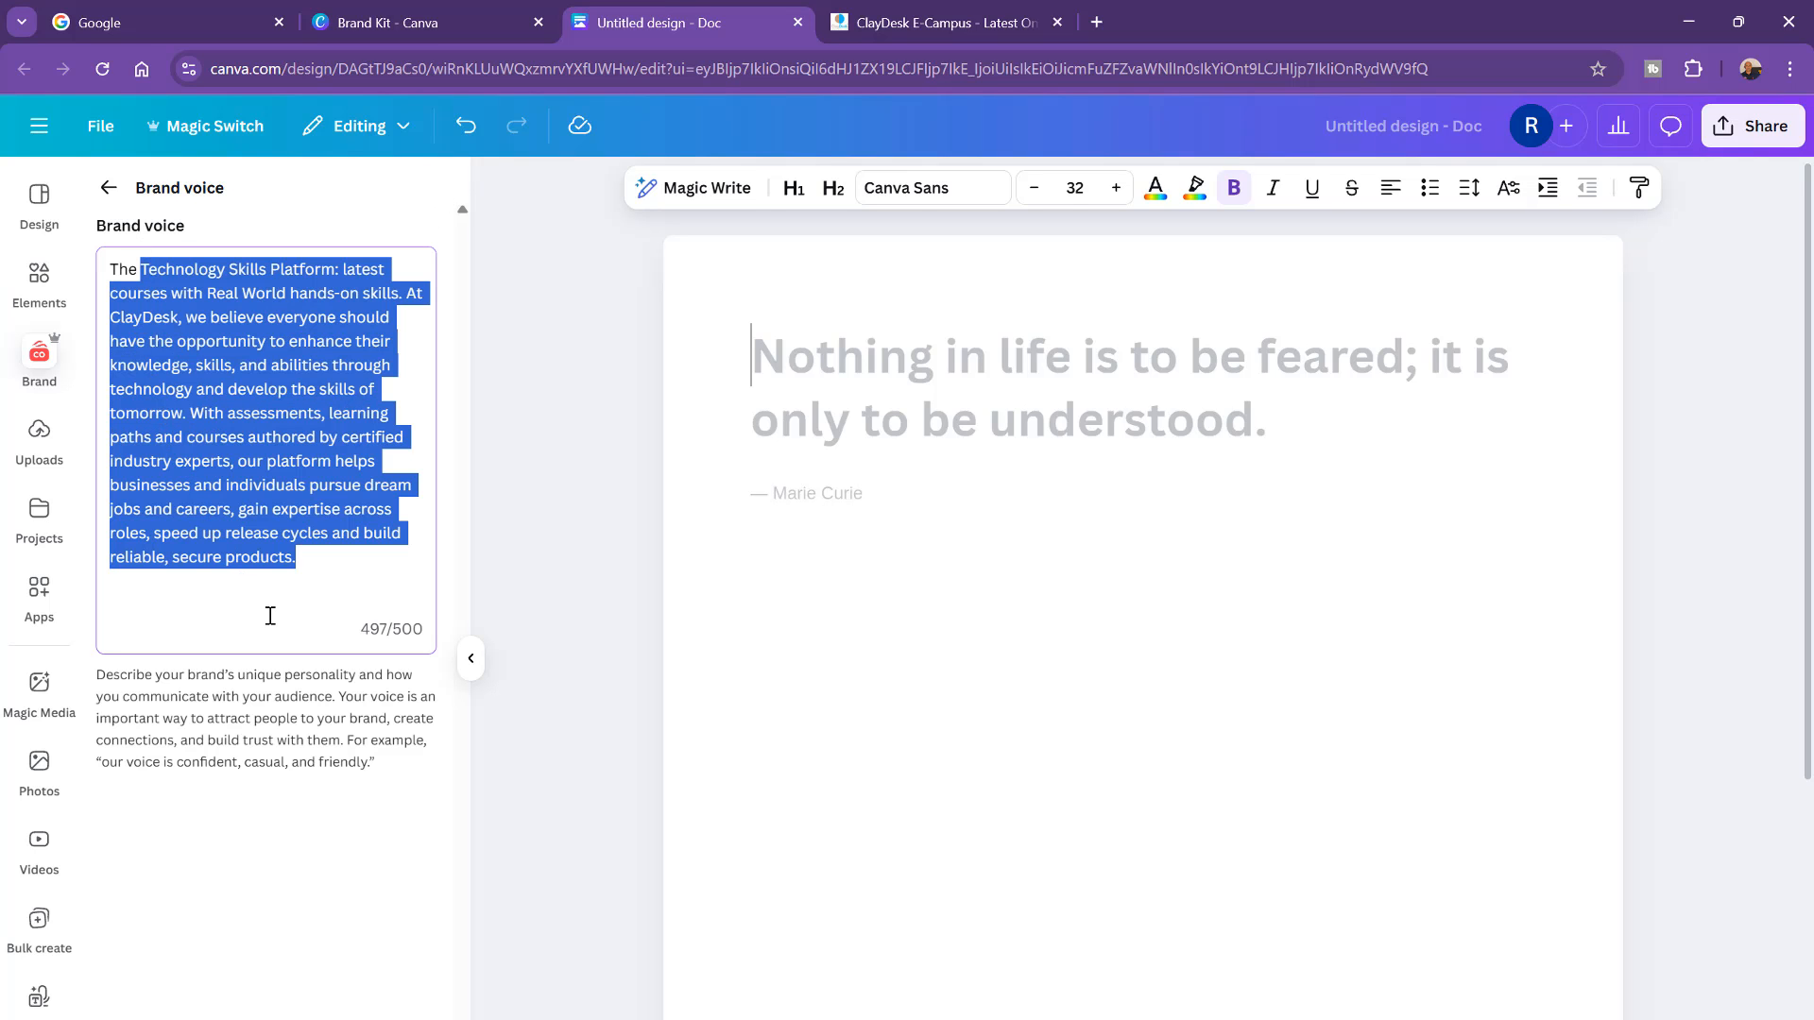
click(108, 187)
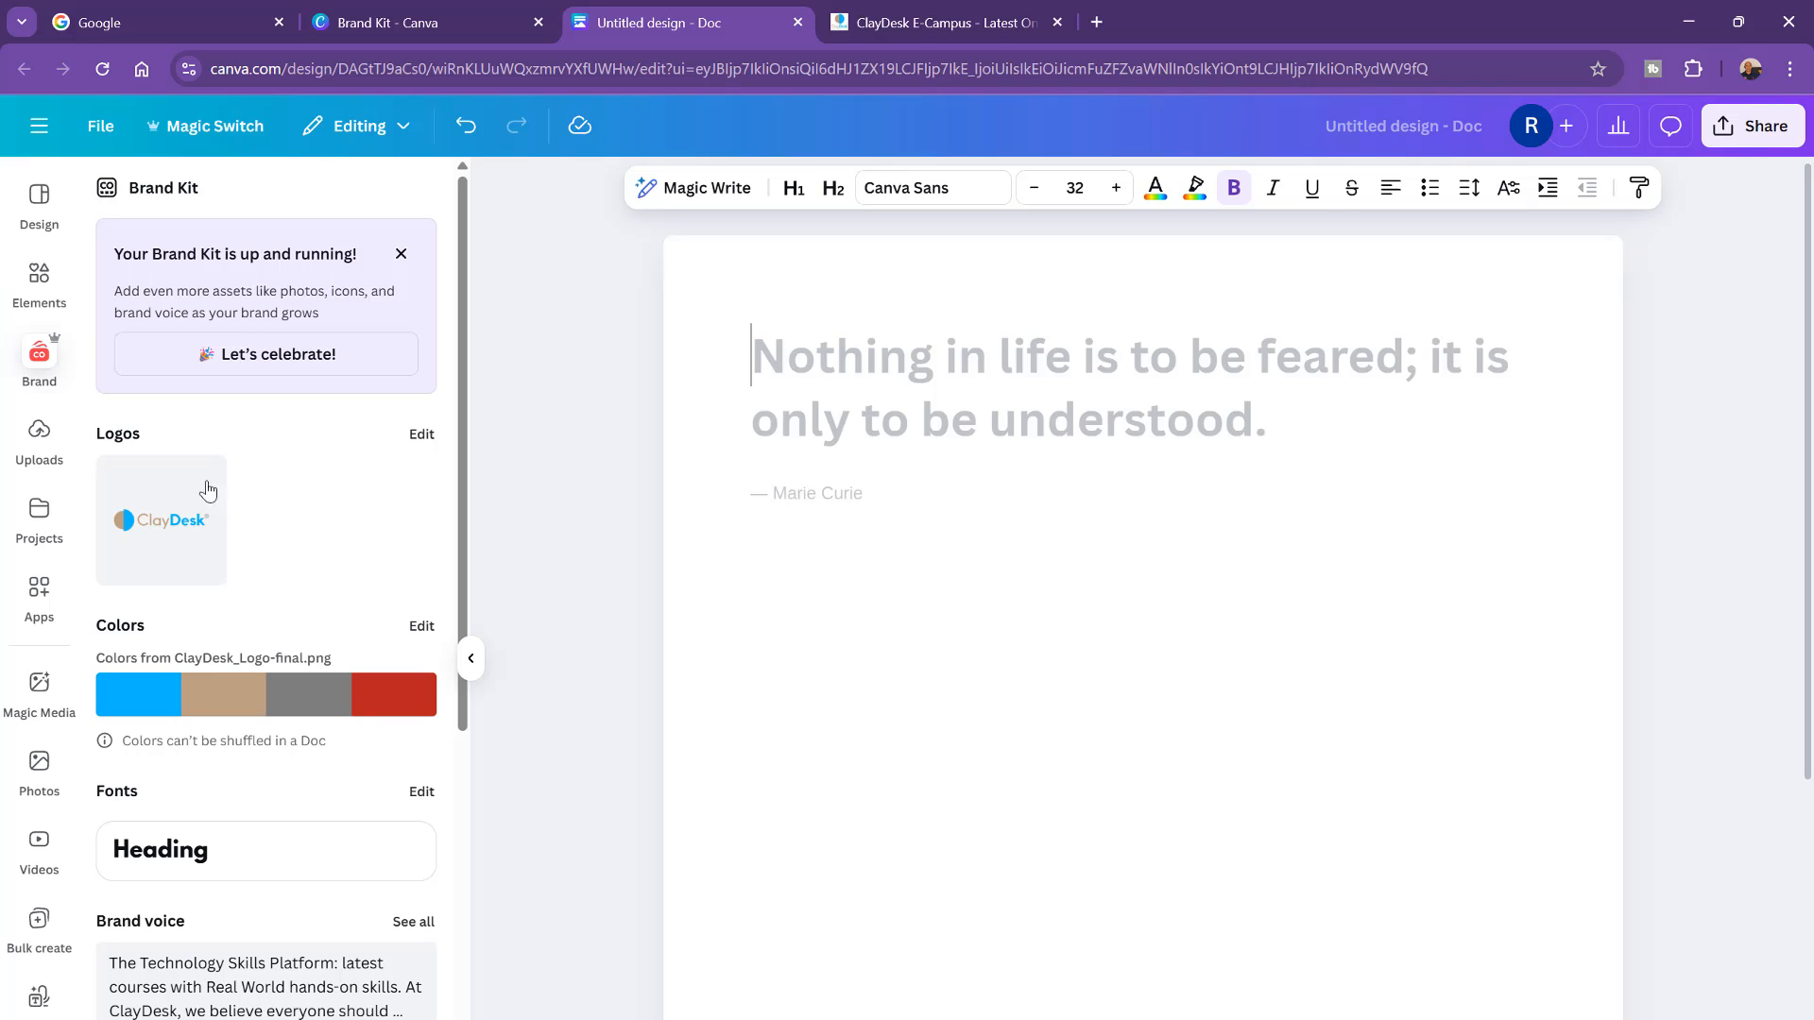
scroll(312, 619, down, 5)
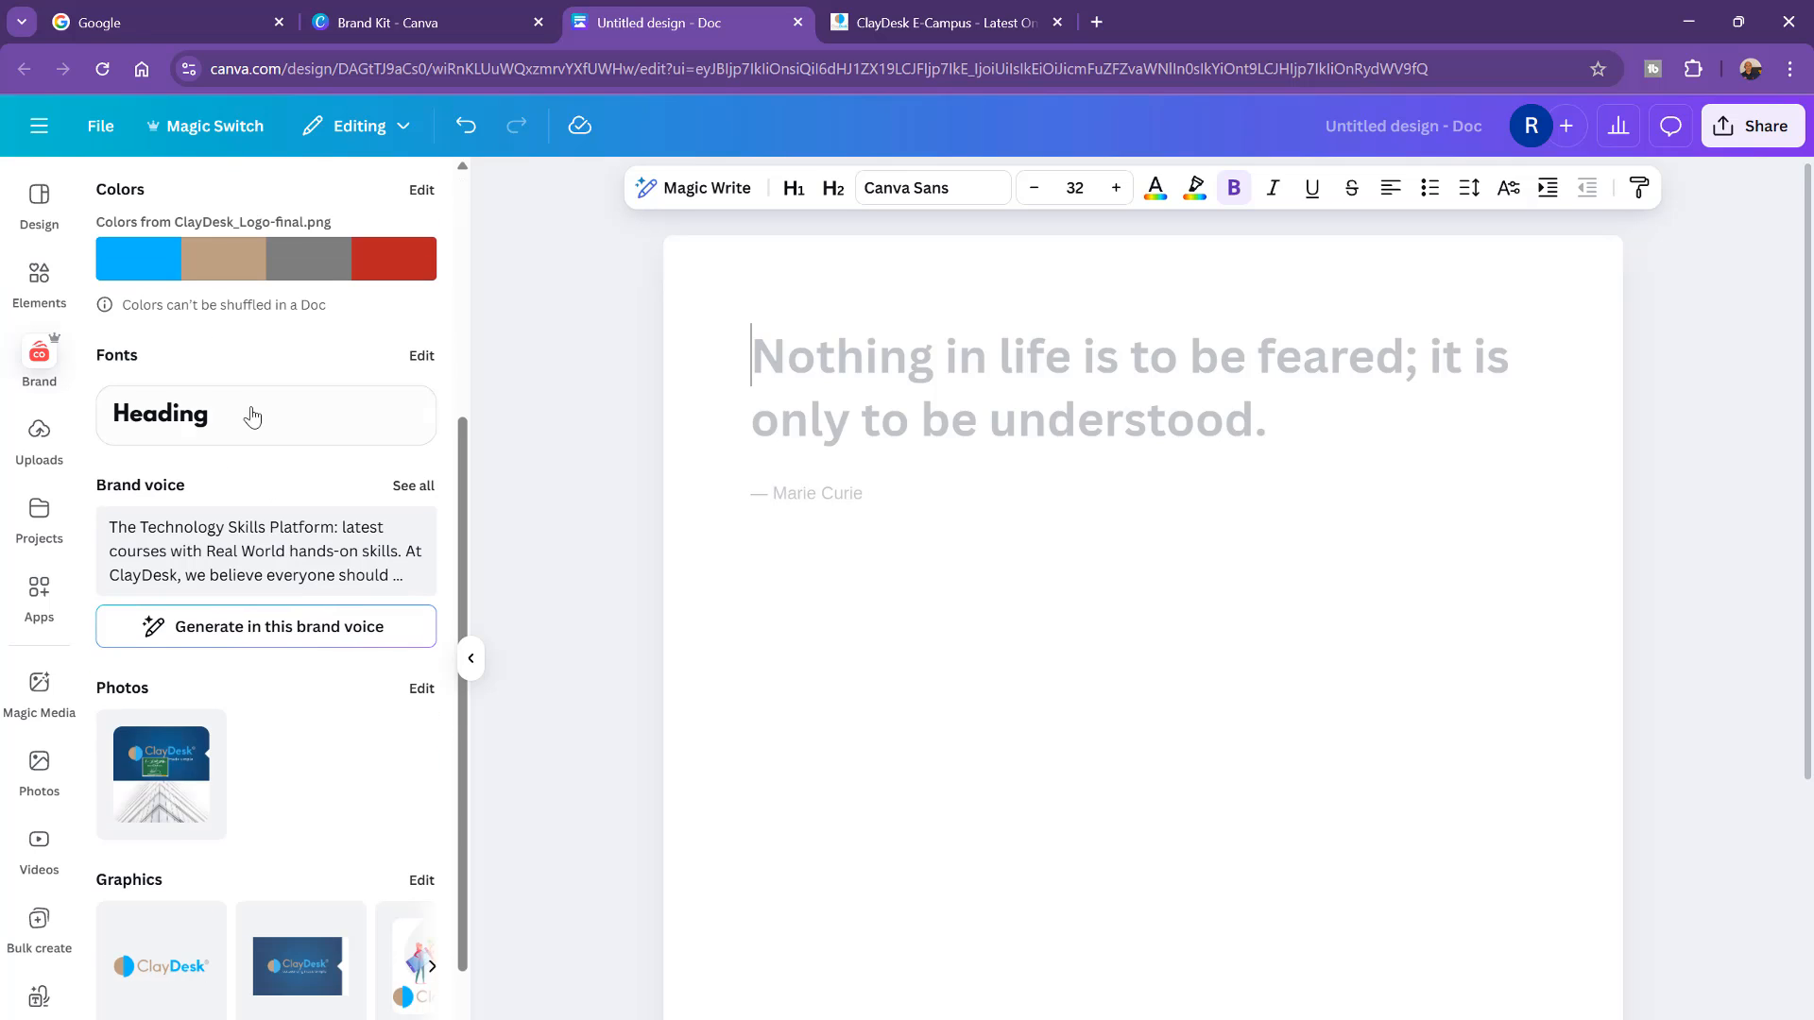
scroll(286, 553, down, 1)
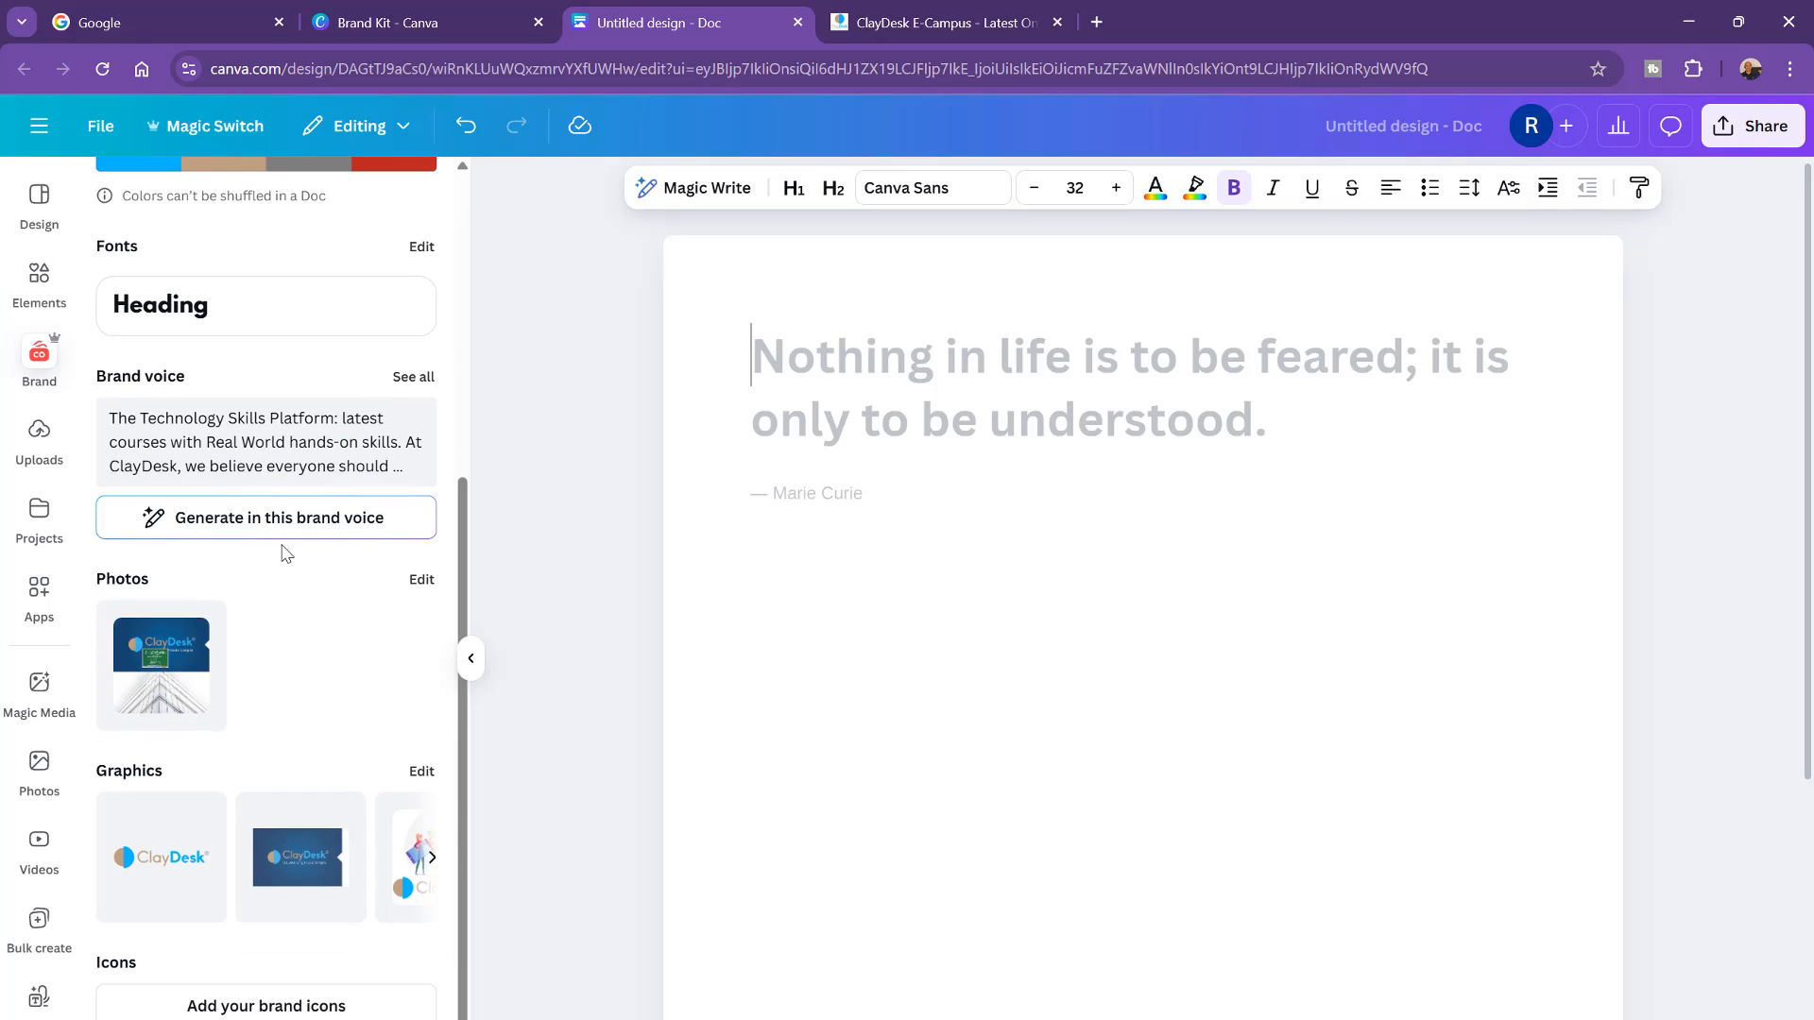
scroll(286, 553, up, 6)
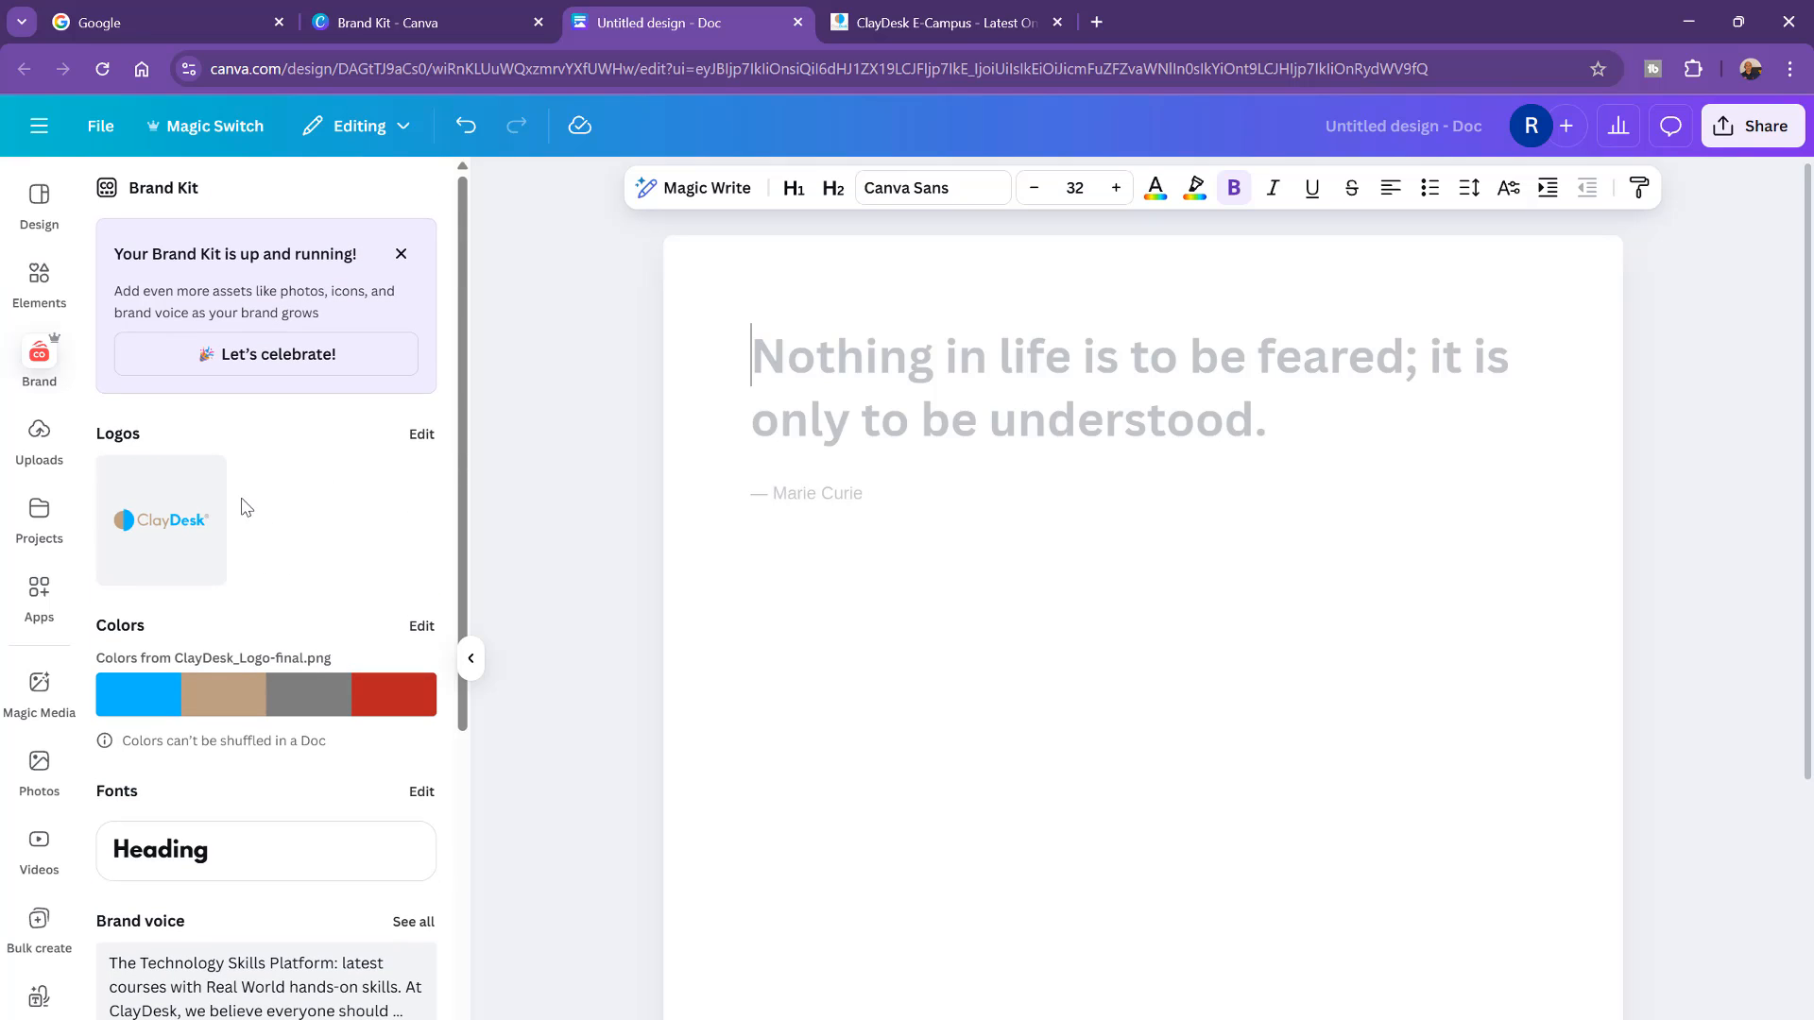